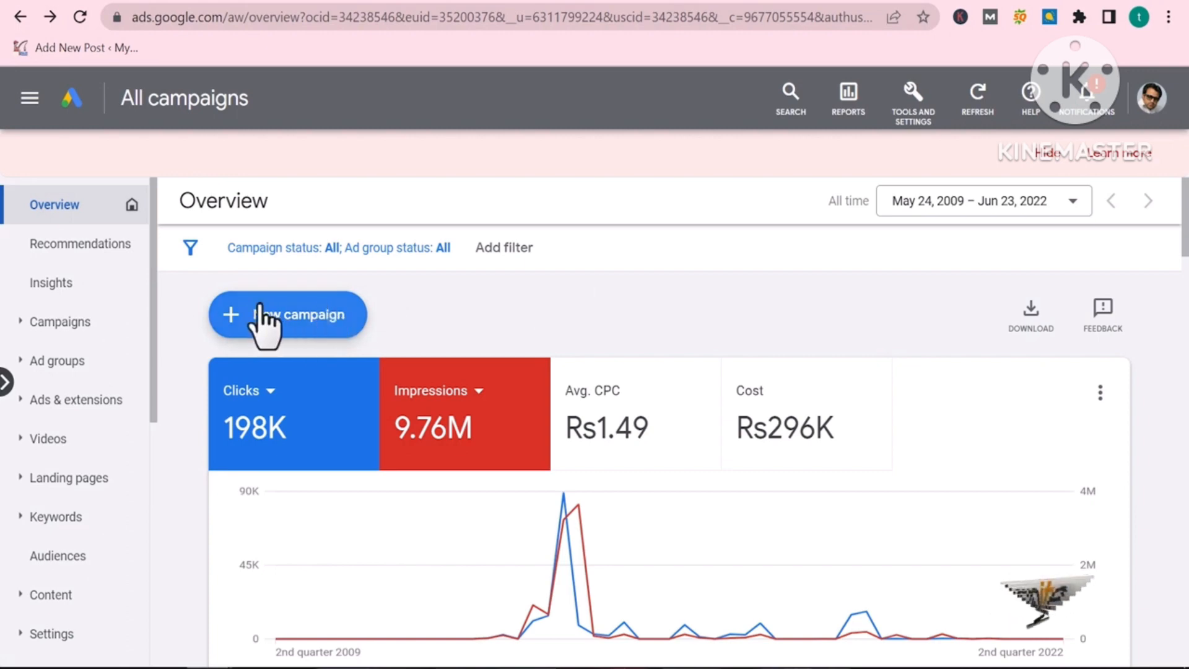
Start a new campaign and examine the objective choices, including Sales, Leads, Website traffic, and Product and brand consideration.
{"action": "left_click", "coordinate": [280, 313]}
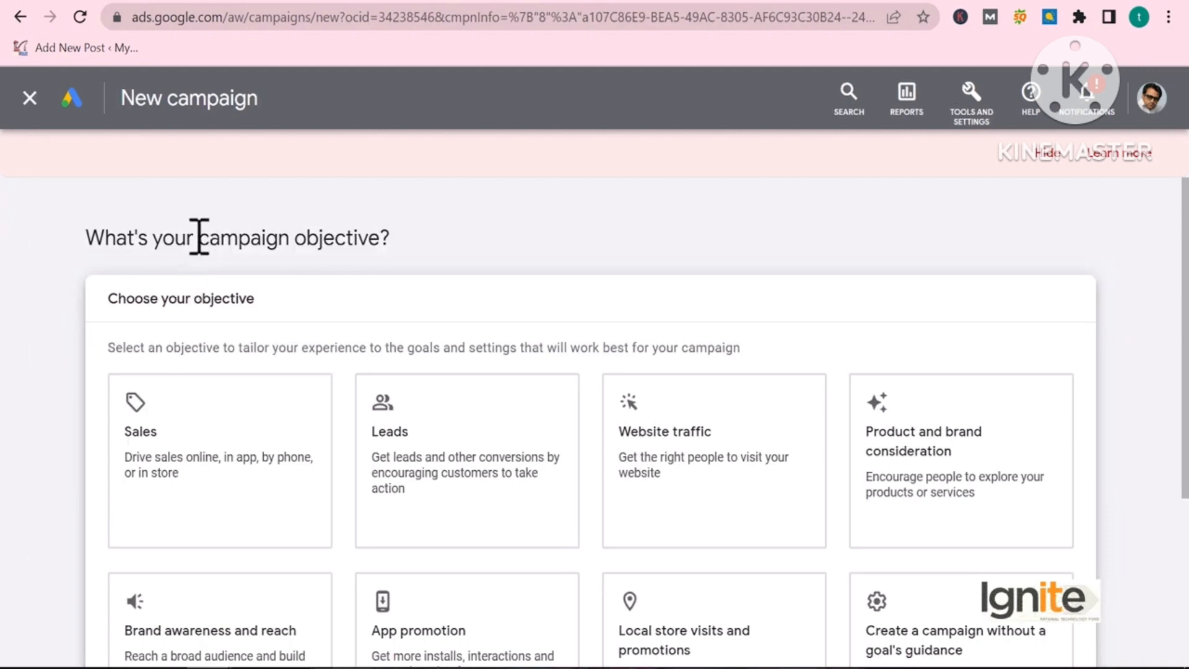
{"action": "left_click_drag", "start_coordinate": [200, 236], "coordinate": [372, 251]}
{"action": "left_click", "coordinate": [398, 255]}
{"action": "scroll", "coordinate": [81, 397], "scroll_direction": "down", "scroll_amount": 2}
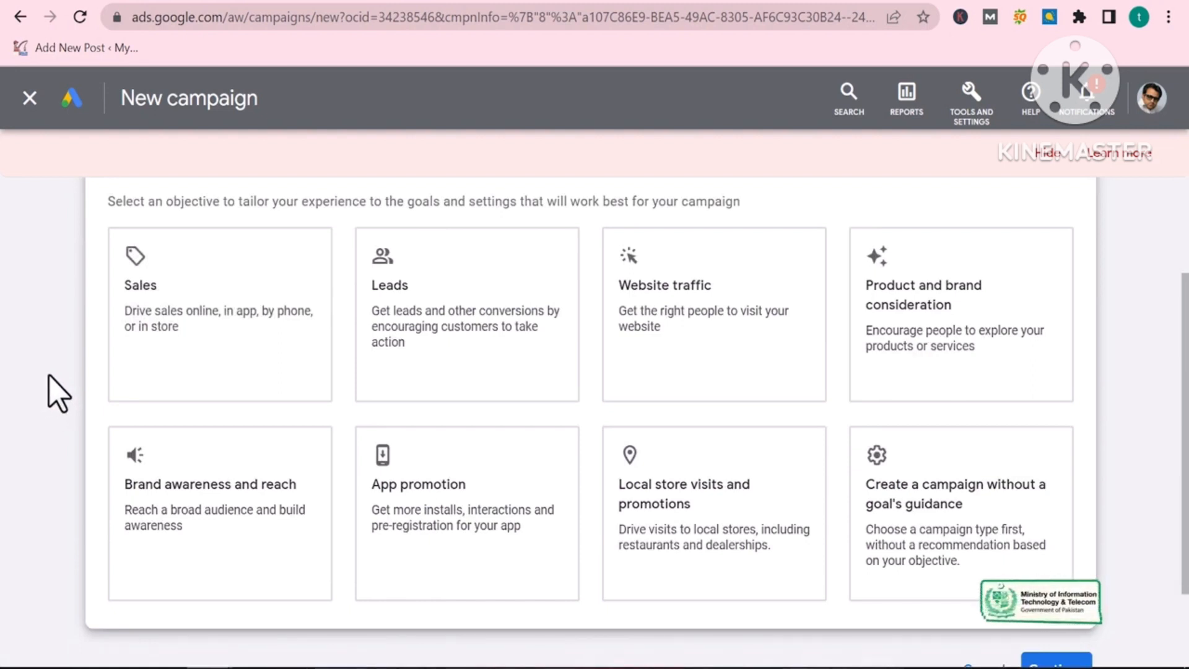
{"action": "left_click_drag", "start_coordinate": [1185, 408], "coordinate": [1185, 387]}
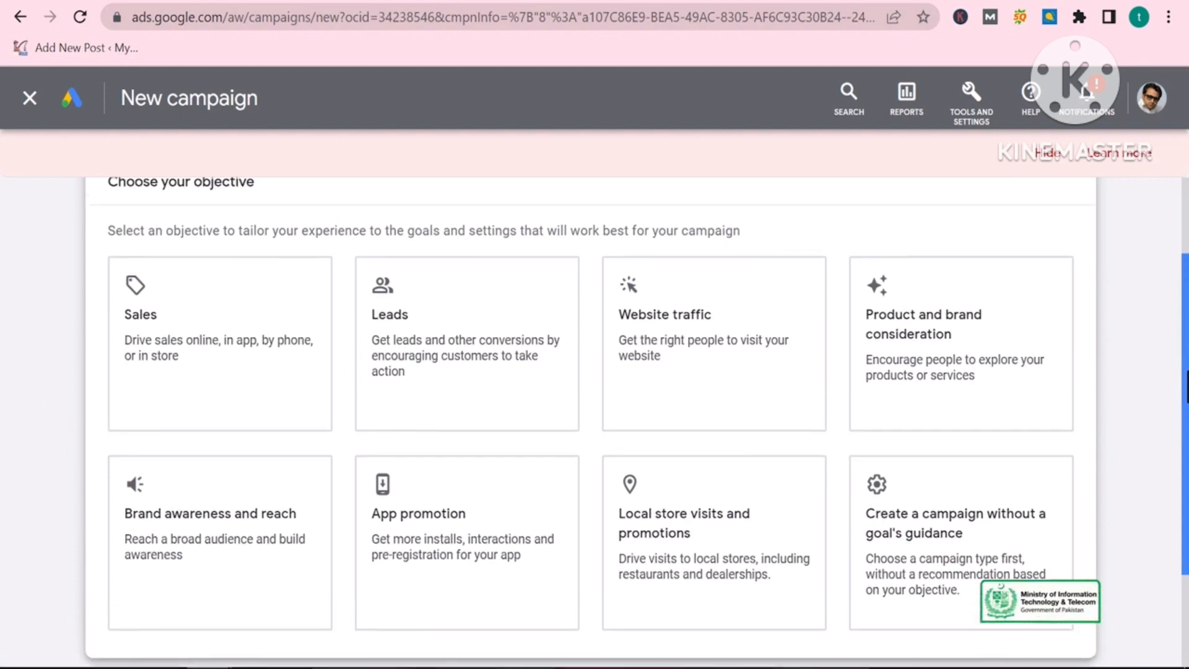
{"action": "left_click", "coordinate": [104, 331]}
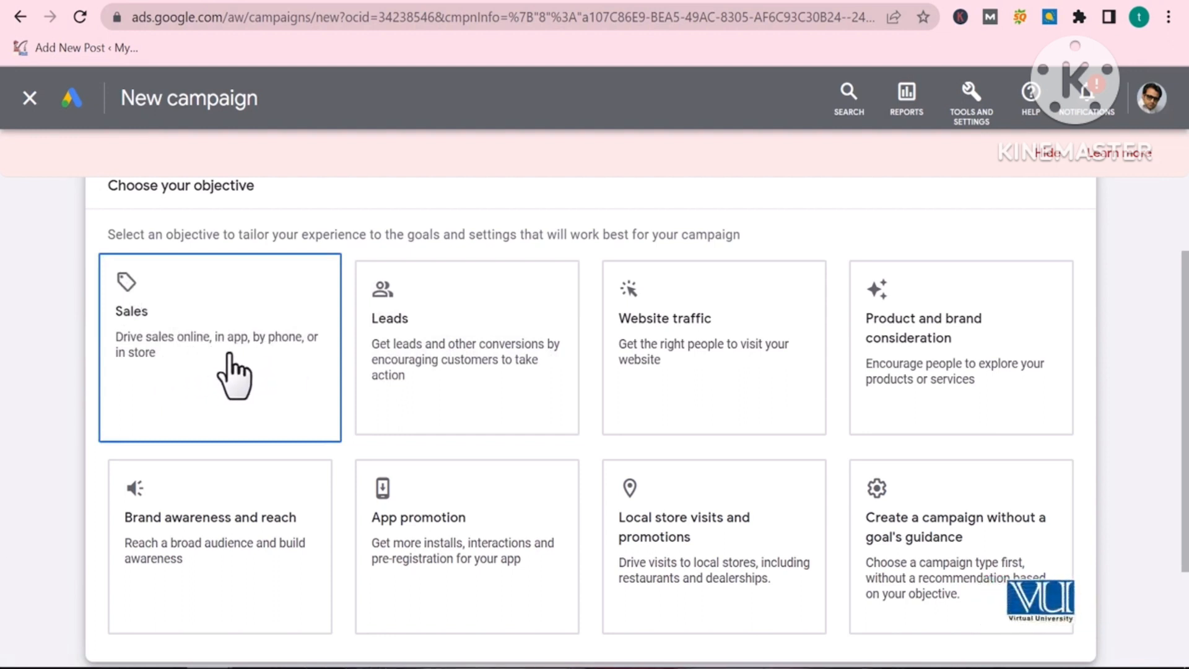
{"action": "left_click", "coordinate": [381, 354]}
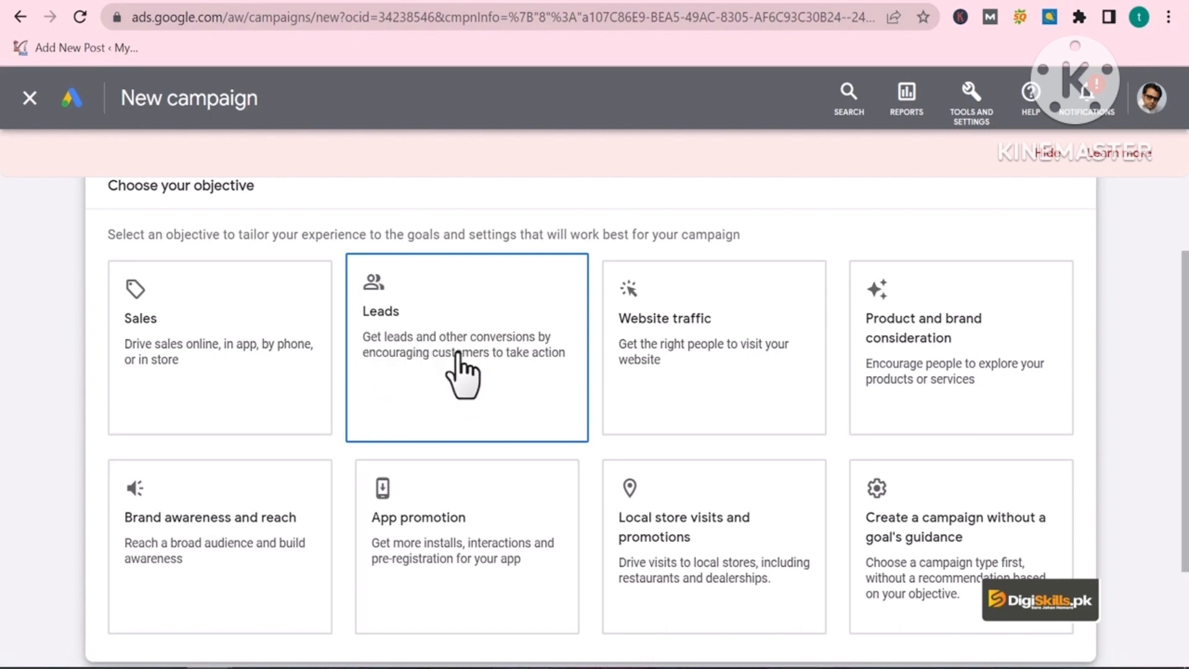
{"action": "left_click", "coordinate": [675, 348]}
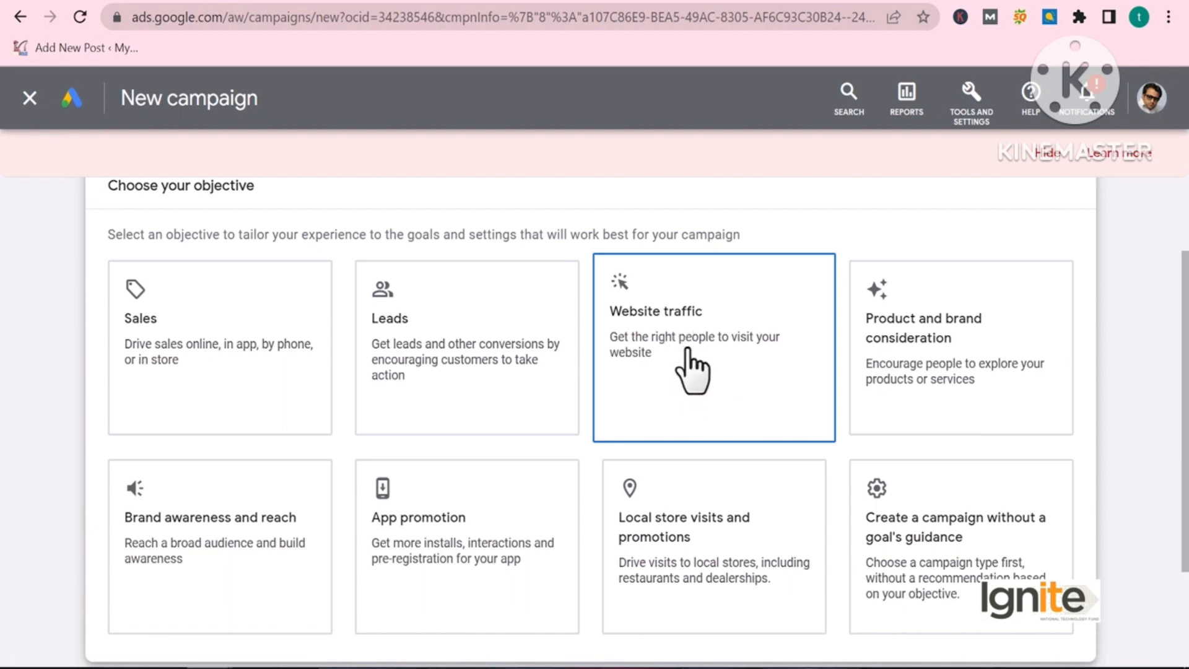
{"action": "left_click", "coordinate": [1002, 378]}
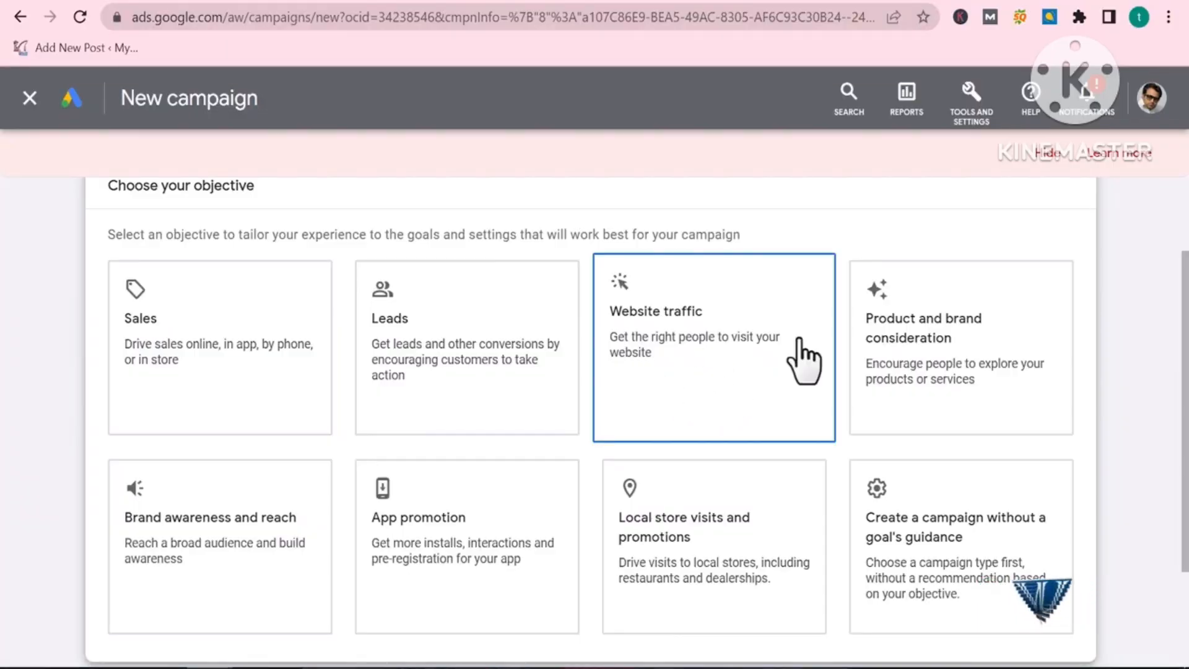
Choose Website traffic as the campaign objective and continue with the account-default conversion goals.
{"action": "scroll", "coordinate": [706, 356], "scroll_direction": "down", "scroll_amount": 8}
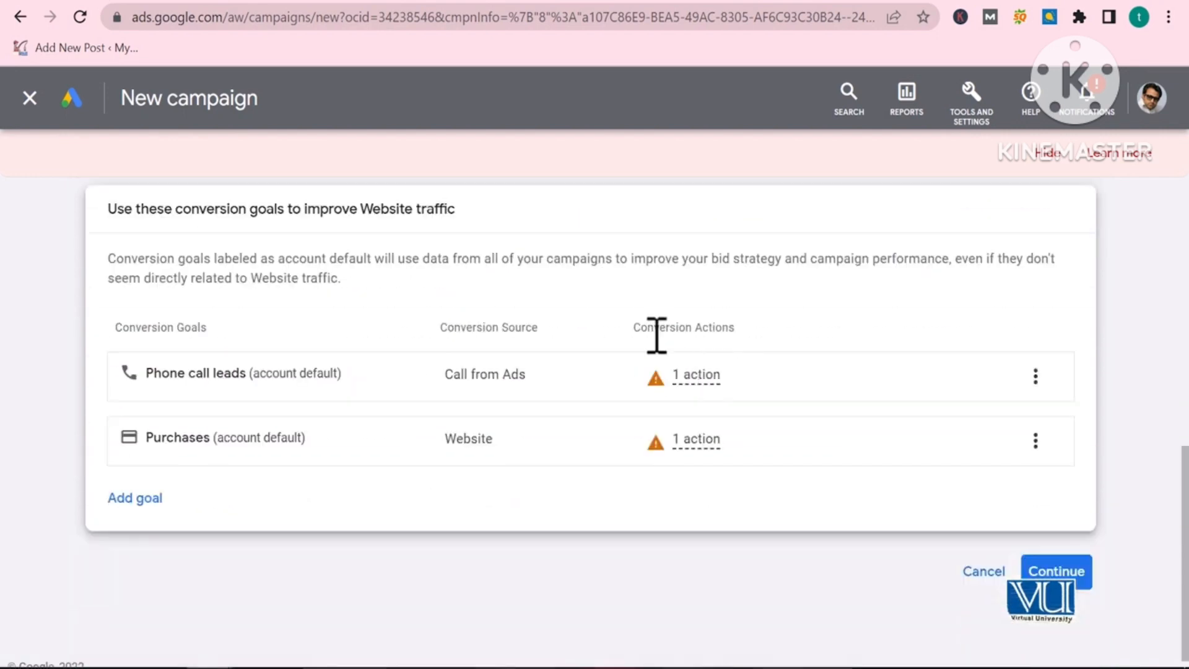
{"action": "scroll", "coordinate": [408, 303], "scroll_direction": "down", "scroll_amount": 1}
{"action": "scroll", "coordinate": [409, 304], "scroll_direction": "up", "scroll_amount": 9}
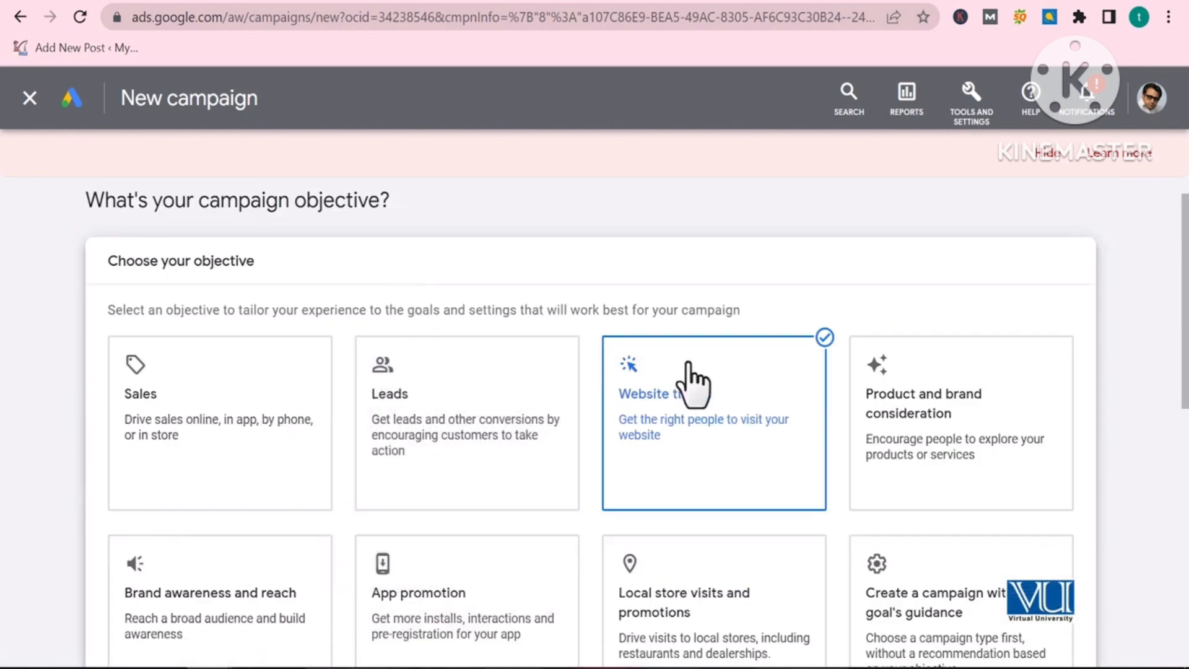
{"action": "scroll", "coordinate": [687, 446], "scroll_direction": "down", "scroll_amount": 9}
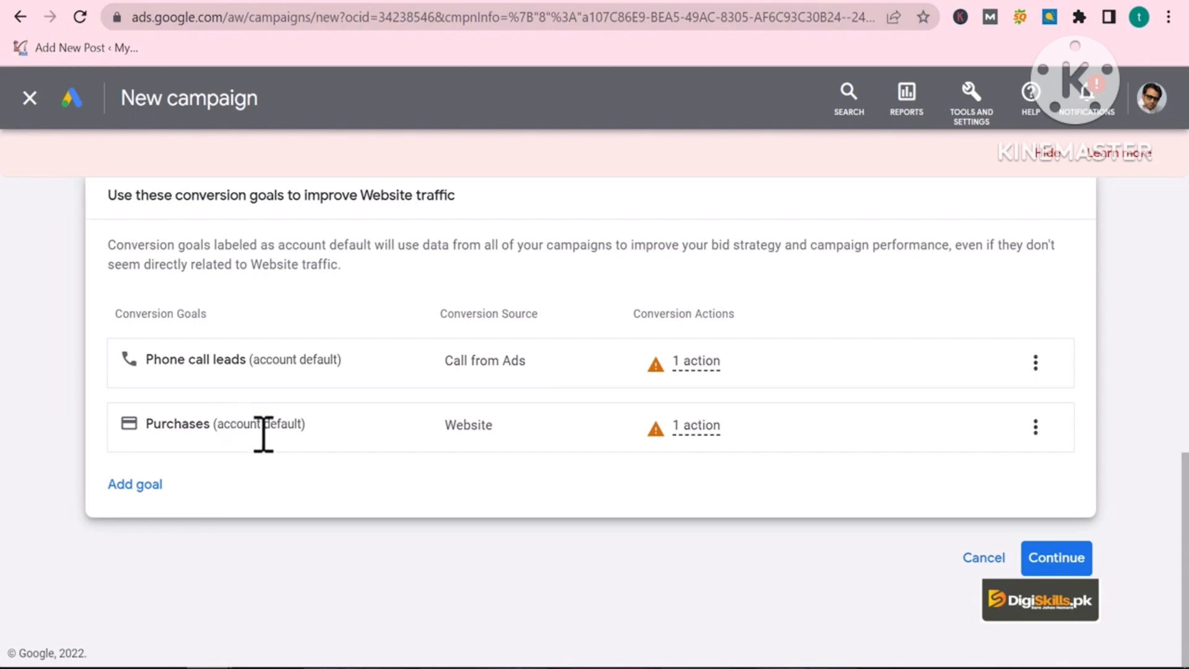
{"action": "left_click", "coordinate": [1050, 560]}
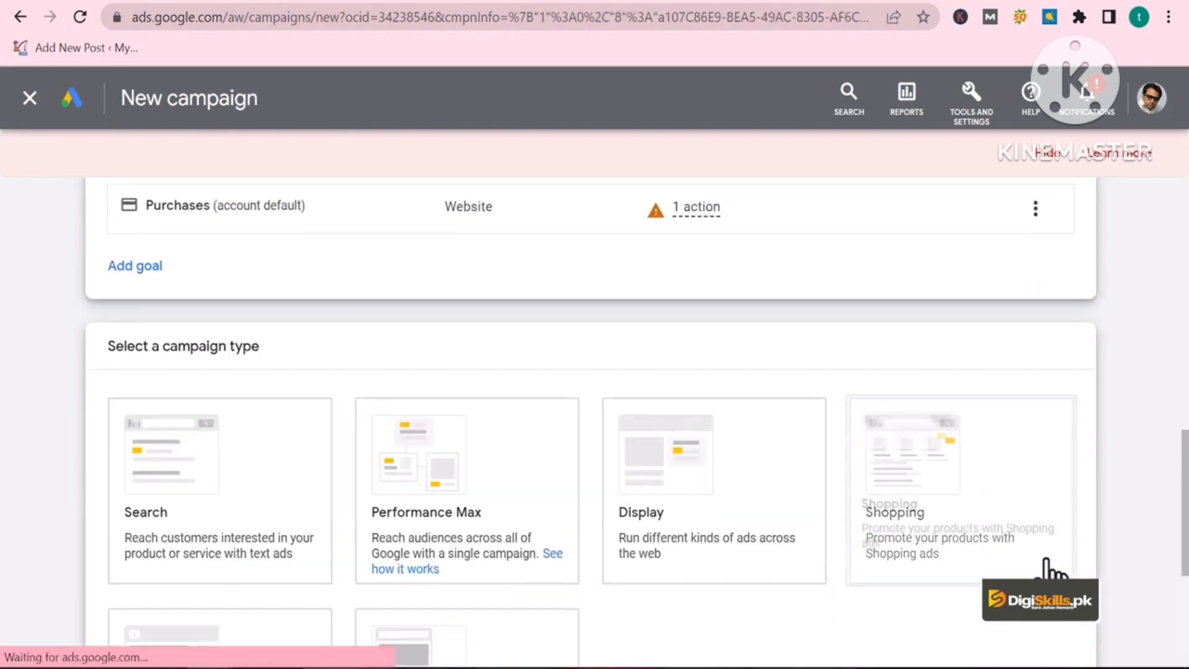
Examine the available campaign types: Search, Performance Max, Display, Shopping, Video and Discovery.
{"action": "scroll", "coordinate": [92, 427], "scroll_direction": "up", "scroll_amount": 2}
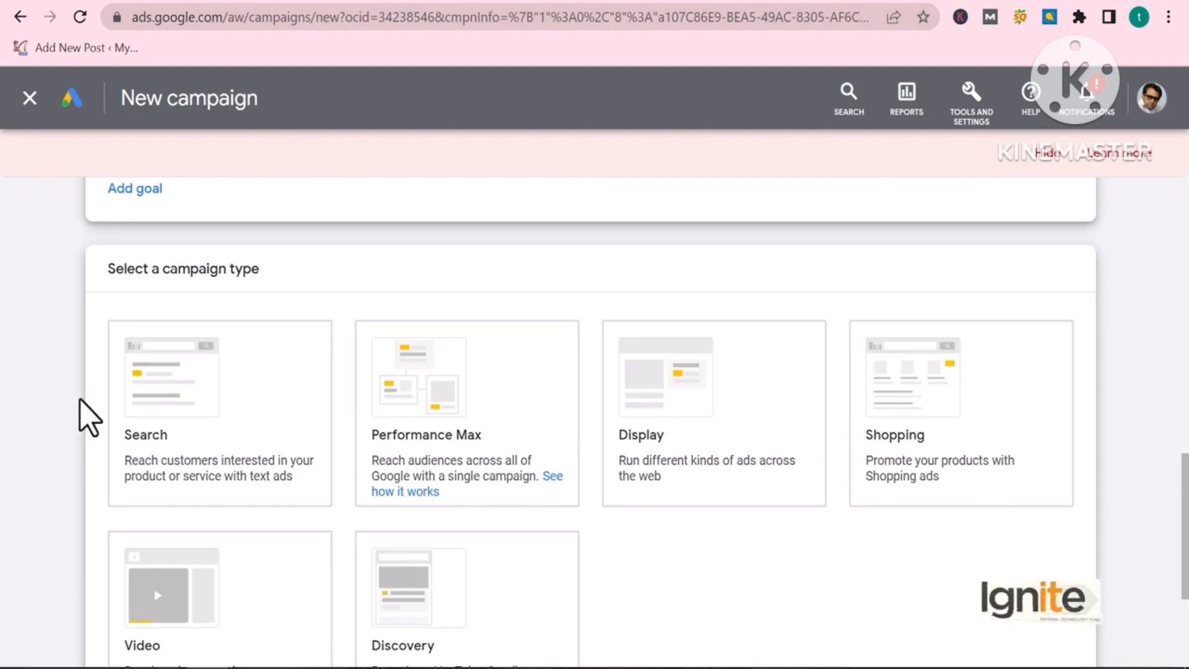
{"action": "left_click", "coordinate": [106, 385]}
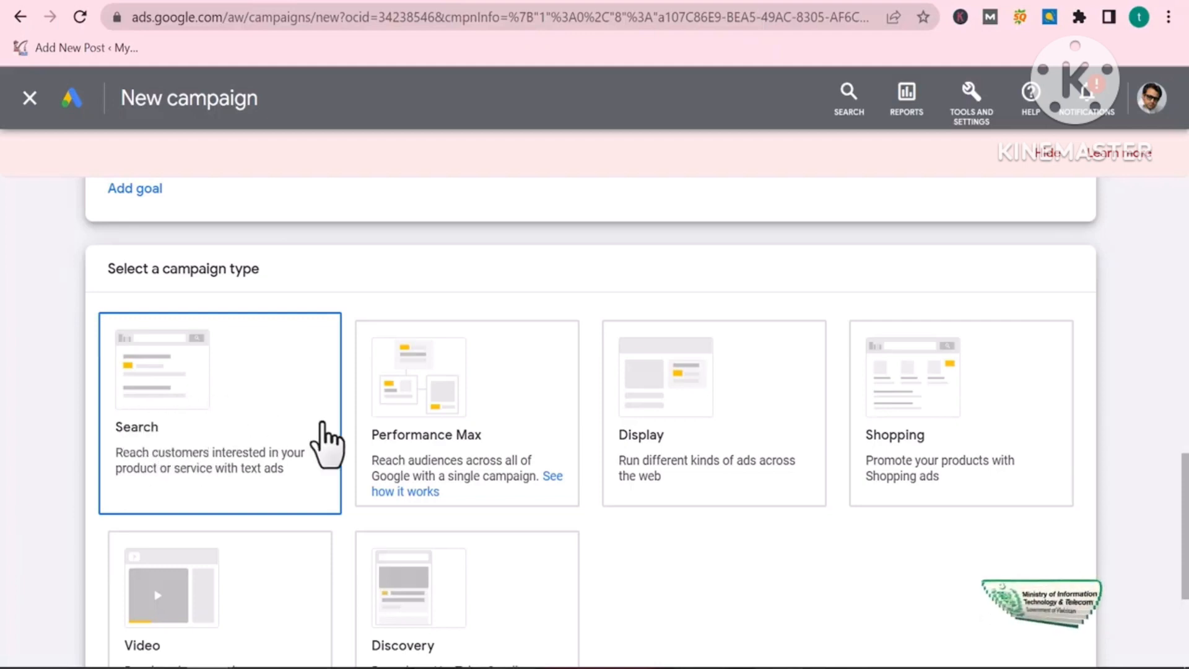
{"action": "left_click", "coordinate": [486, 396]}
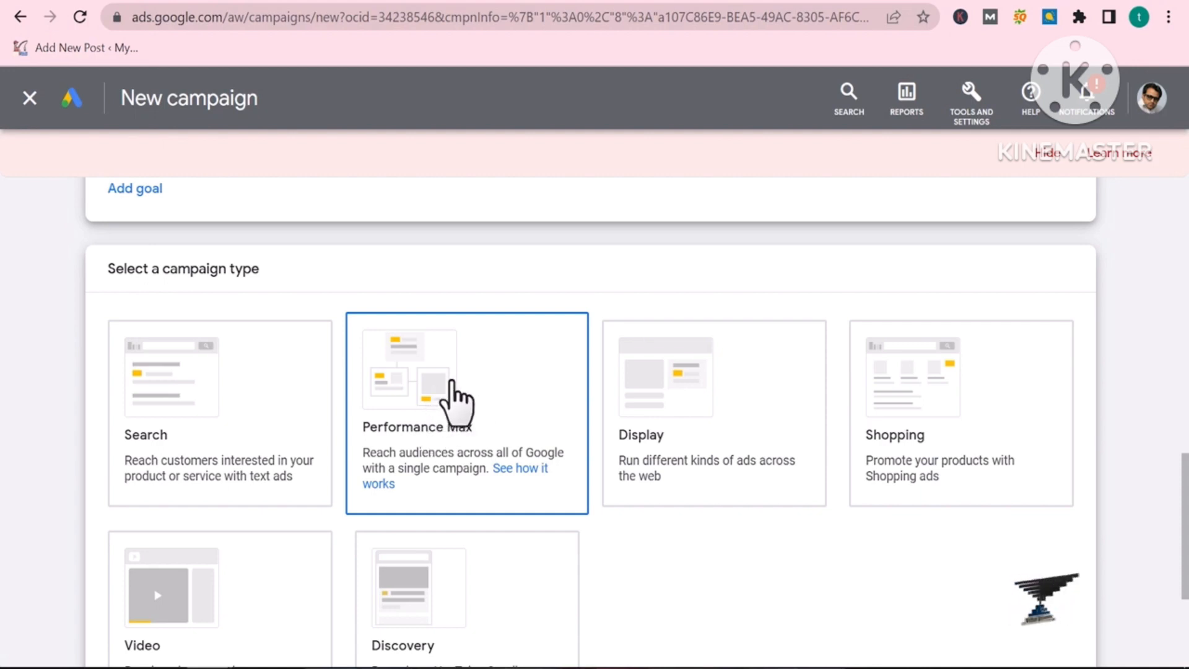
{"action": "left_click", "coordinate": [693, 430]}
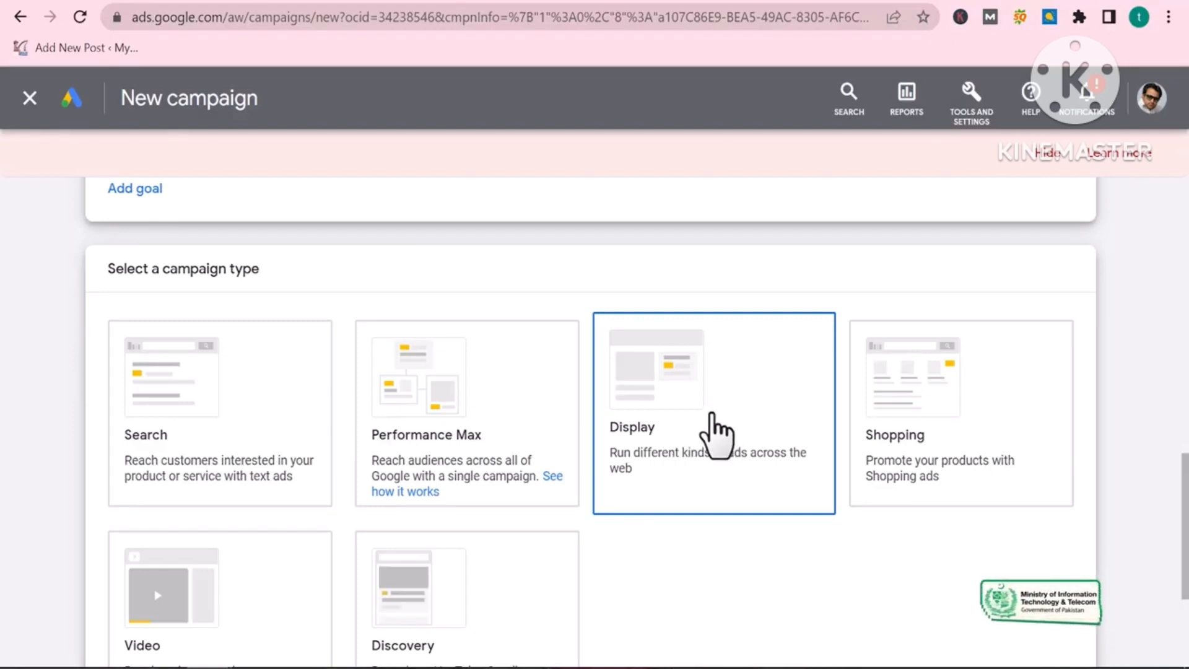
{"action": "left_click", "coordinate": [991, 403]}
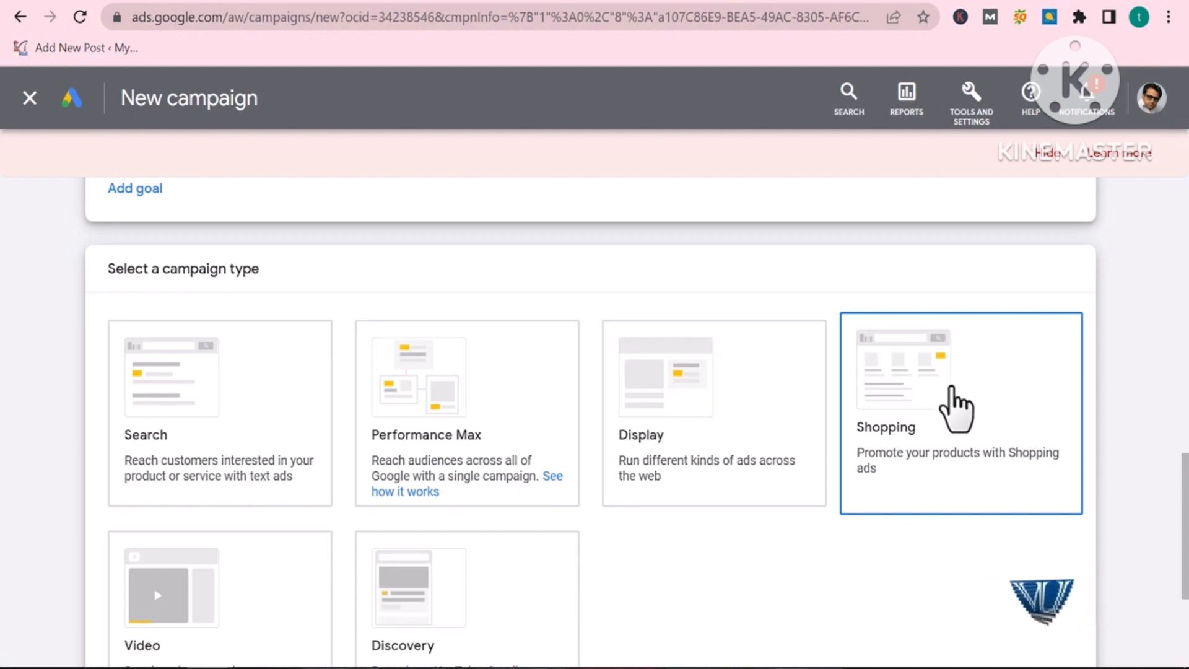
{"action": "scroll", "coordinate": [934, 412], "scroll_direction": "down", "scroll_amount": 4}
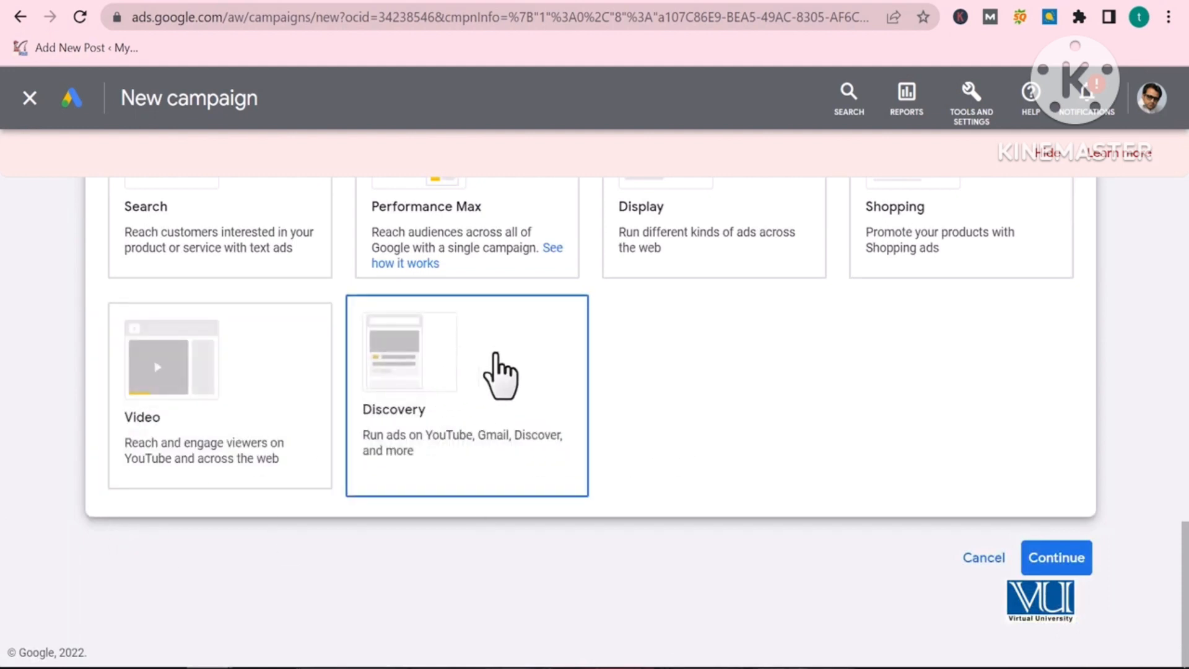
{"action": "scroll", "coordinate": [61, 464], "scroll_direction": "up", "scroll_amount": 5}
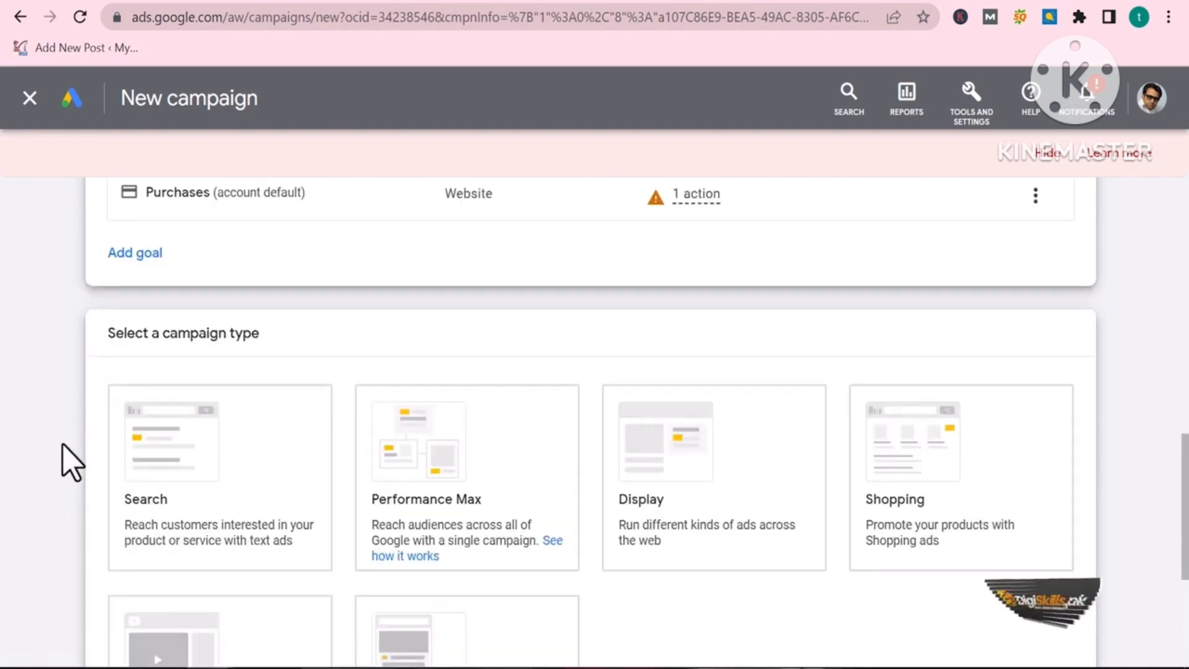
Choose Search as the campaign type.
{"action": "scroll", "coordinate": [69, 461], "scroll_direction": "down", "scroll_amount": 2}
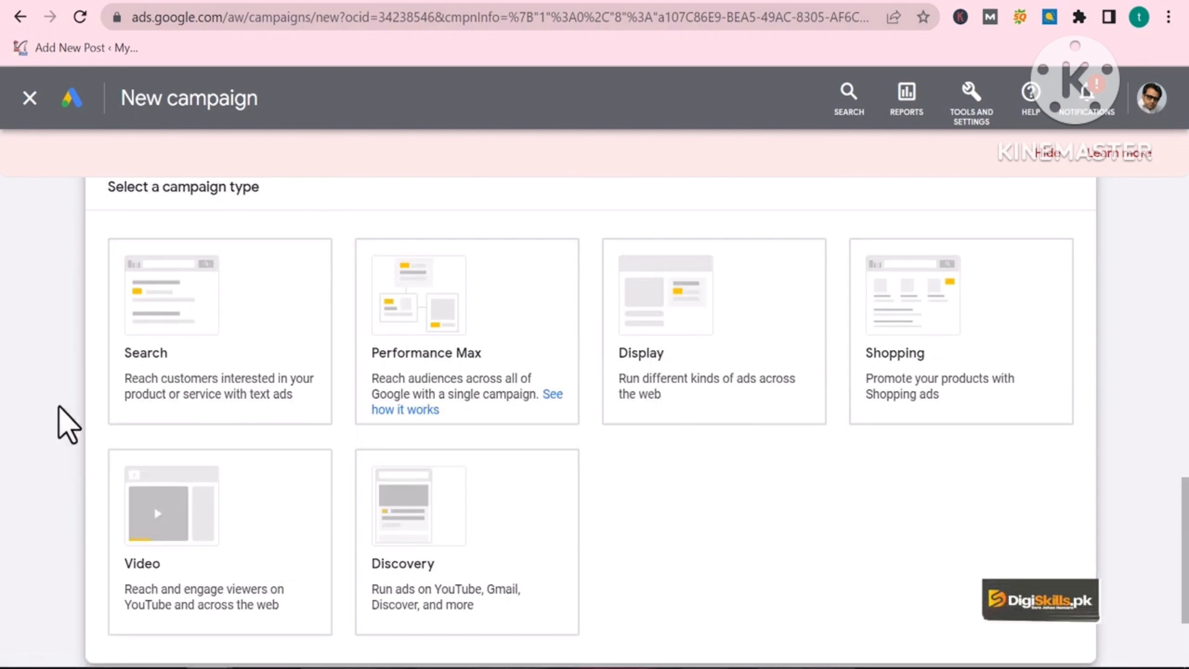
{"action": "left_click", "coordinate": [226, 353]}
{"action": "scroll", "coordinate": [74, 398], "scroll_direction": "up", "scroll_amount": 2}
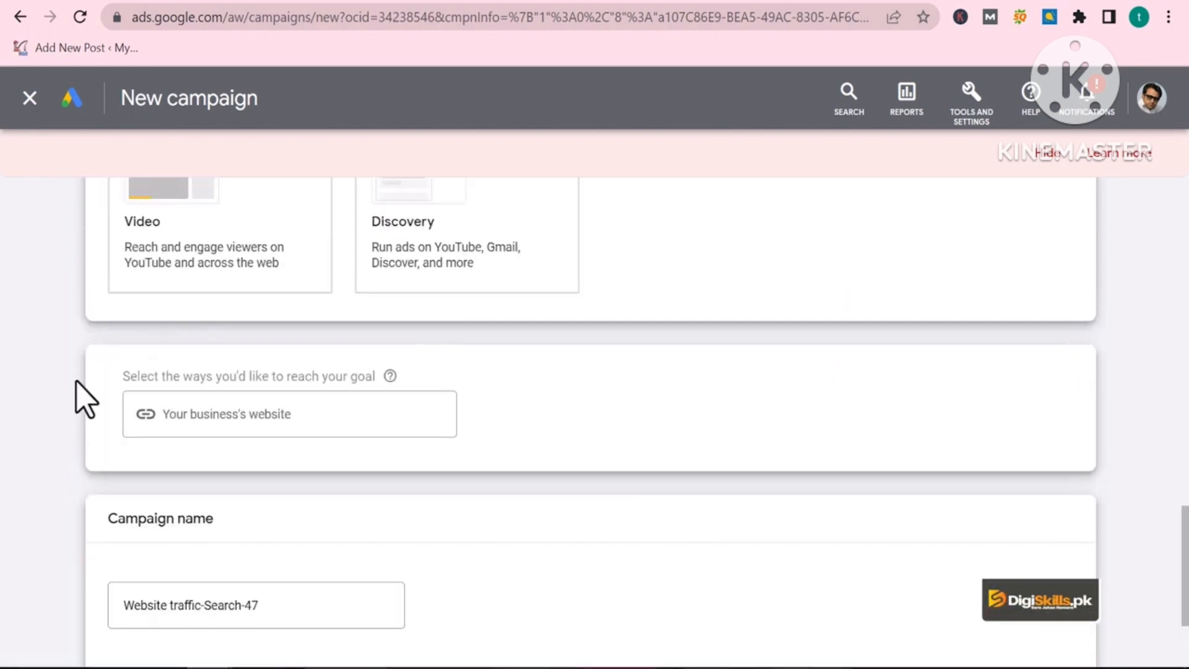
{"action": "left_click", "coordinate": [357, 411]}
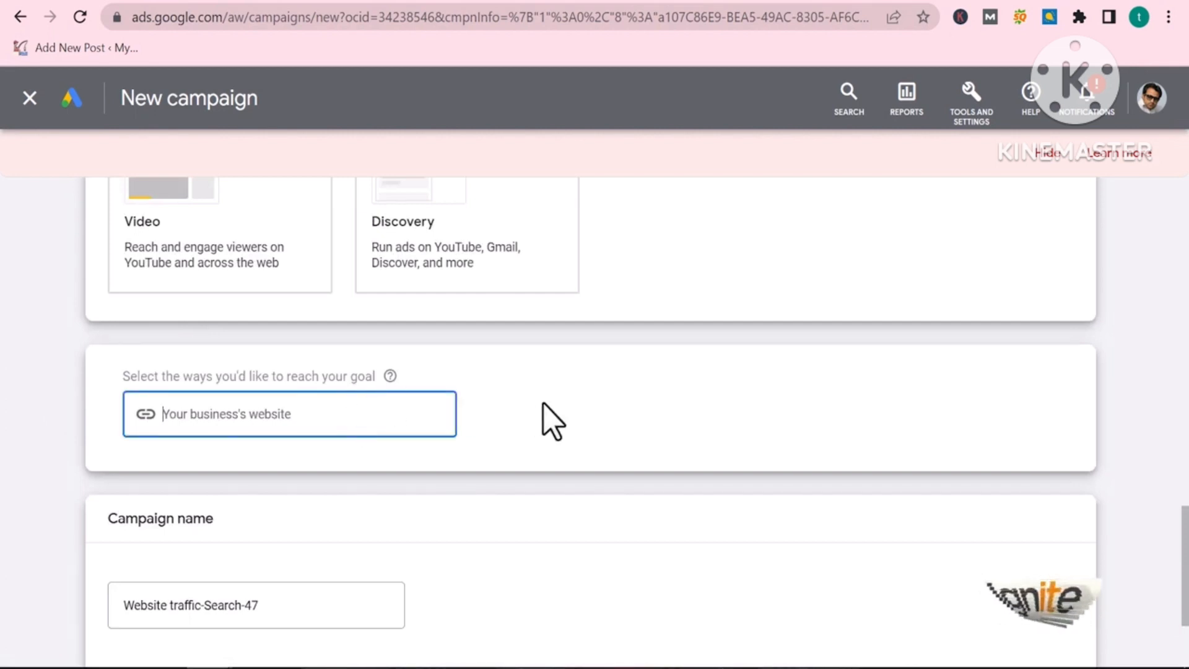
{"action": "scroll", "coordinate": [539, 414], "scroll_direction": "down", "scroll_amount": 2}
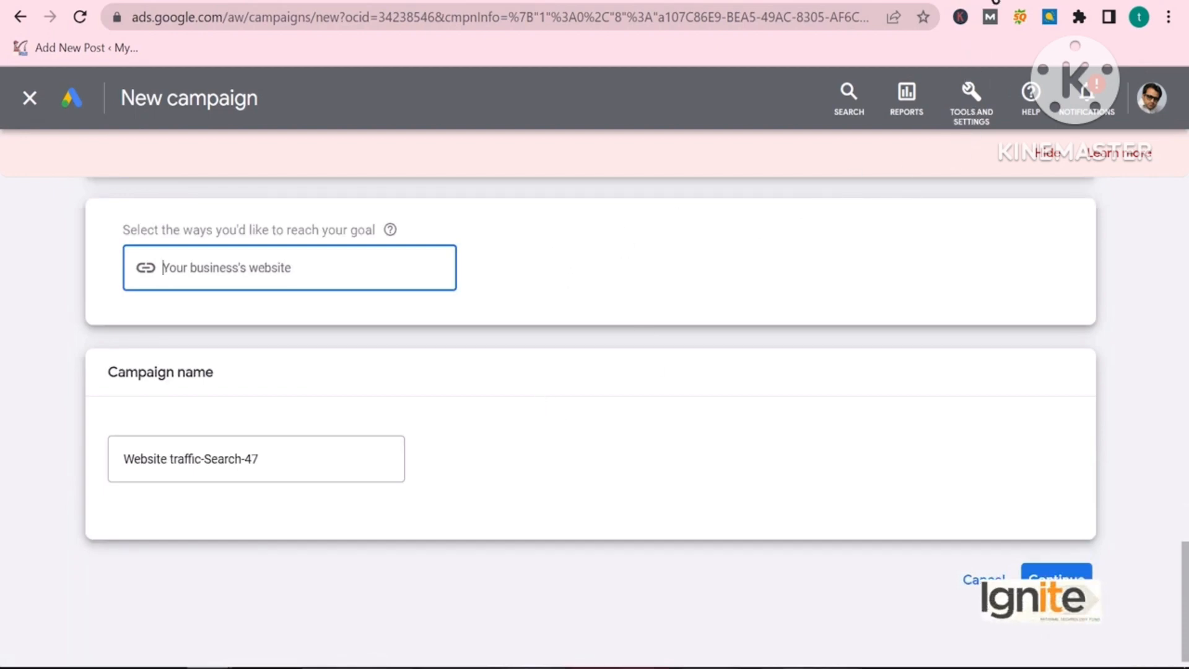
{"action": "key", "text": "ctrl+t"}
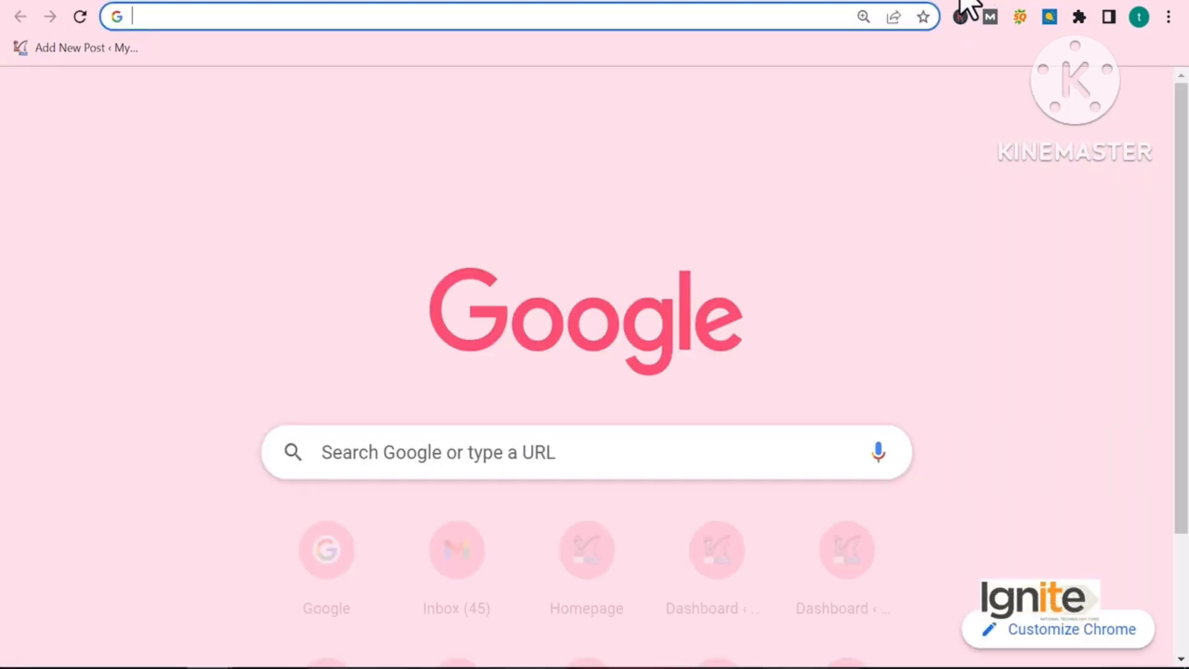
{"action": "type", "text": "digi"}
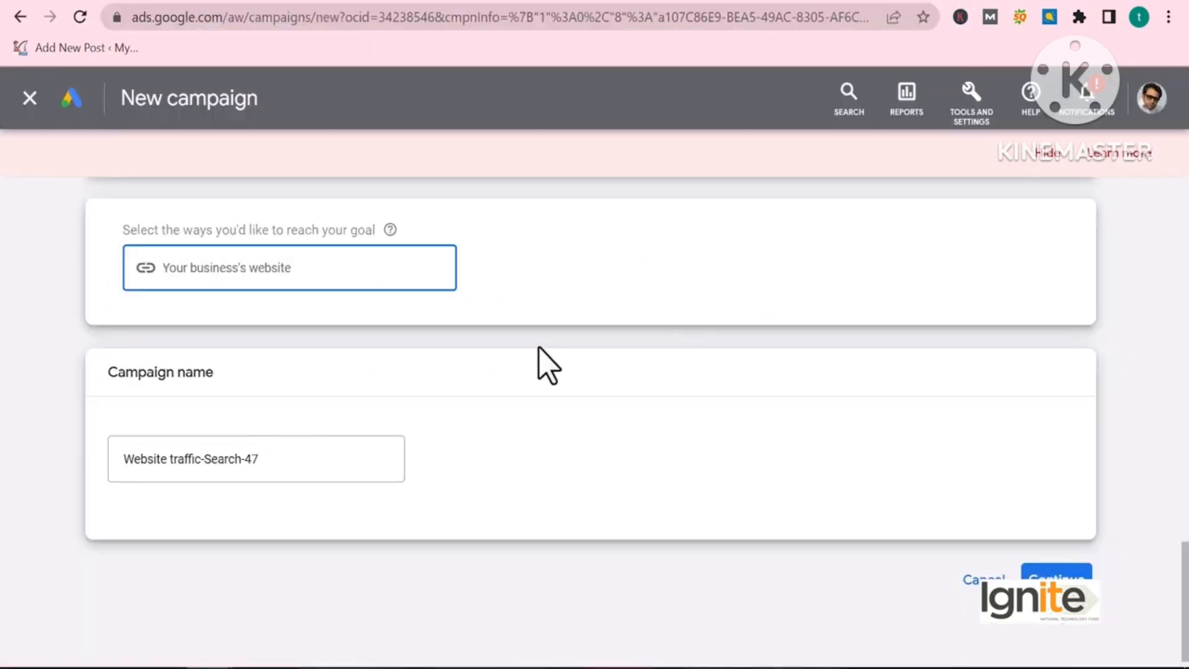
{"action": "key", "text": "ctrl+v"}
{"action": "left_click", "coordinate": [543, 300]}
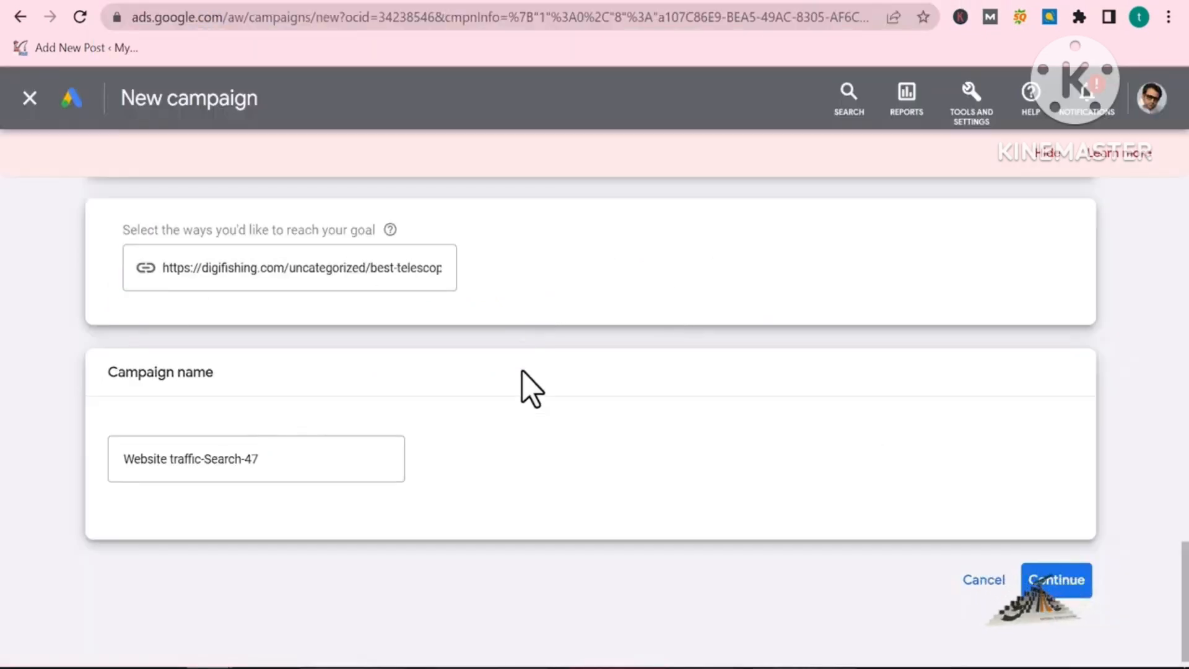
Keep the campaign name Website traffic-Search-47, continue to the campaign settings, and exit the introductory guide.
{"action": "scroll", "coordinate": [167, 403], "scroll_direction": "down", "scroll_amount": 1}
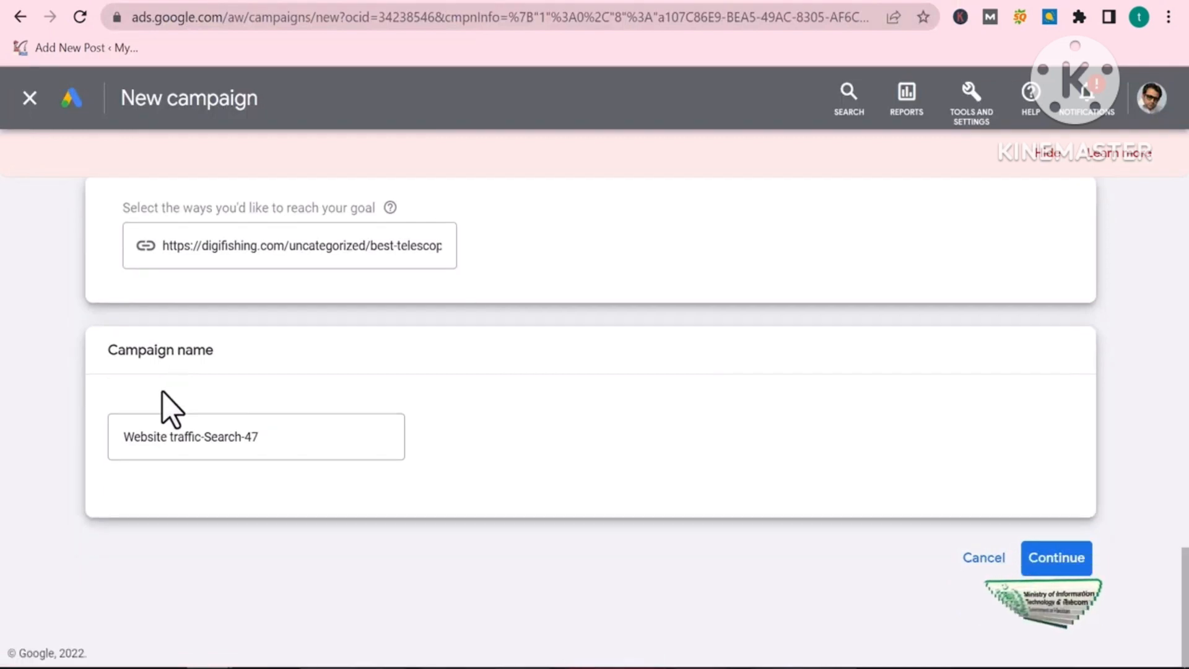
{"action": "left_click", "coordinate": [147, 437]}
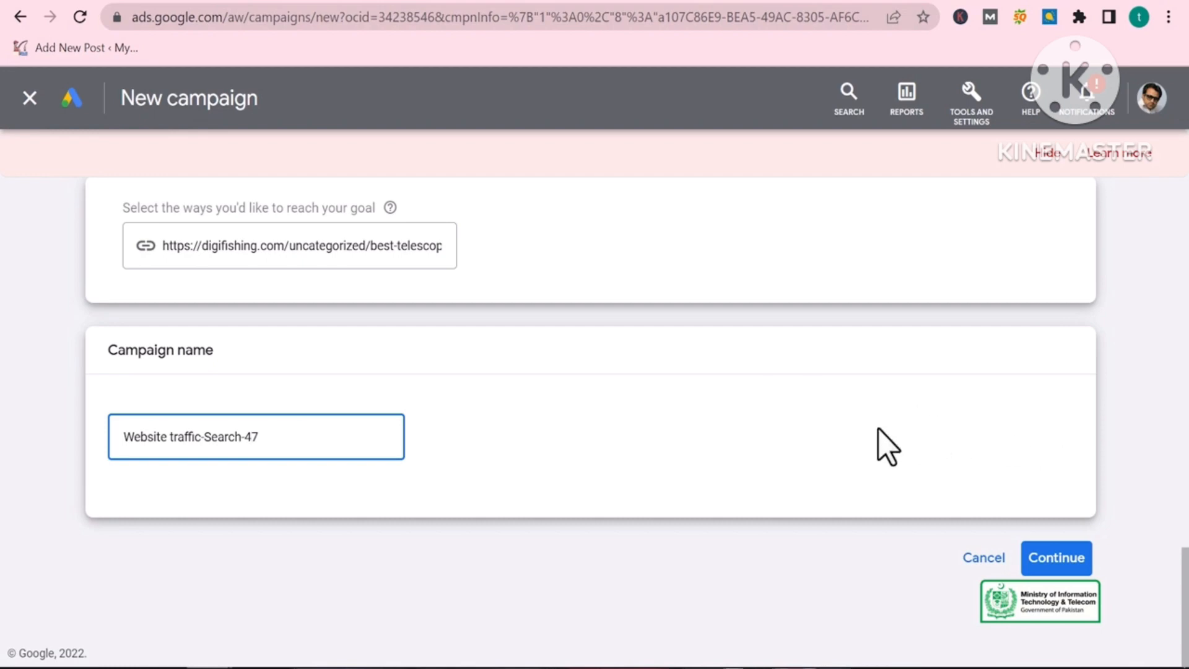
{"action": "left_click", "coordinate": [1076, 560]}
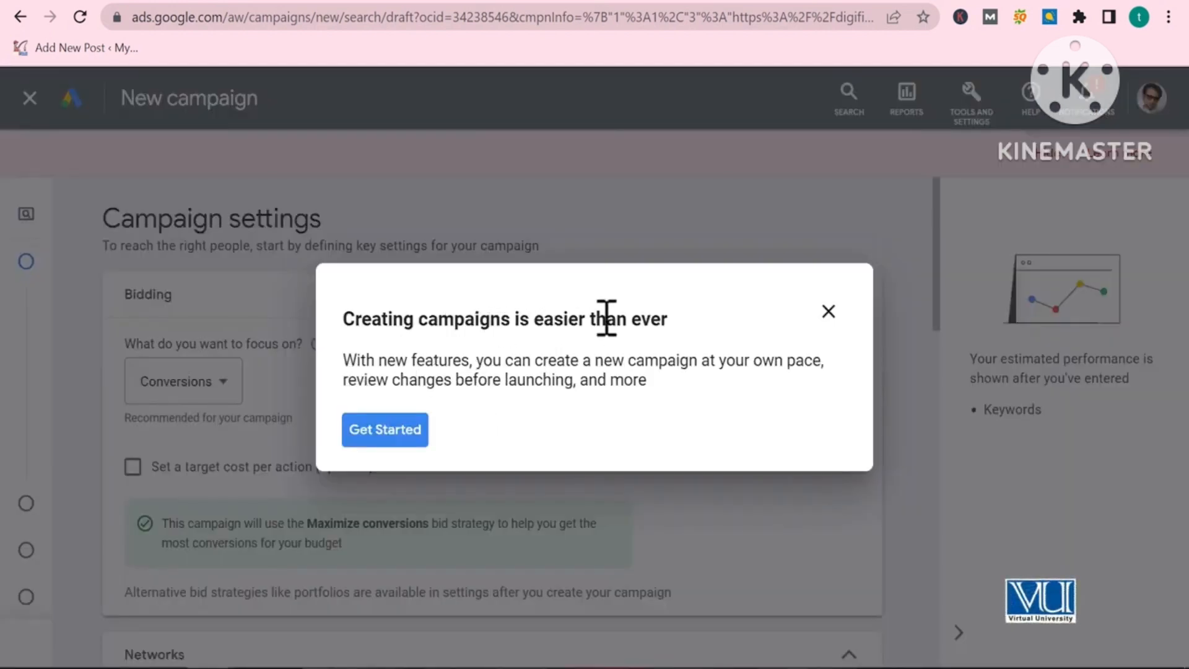
{"action": "left_click", "coordinate": [828, 311]}
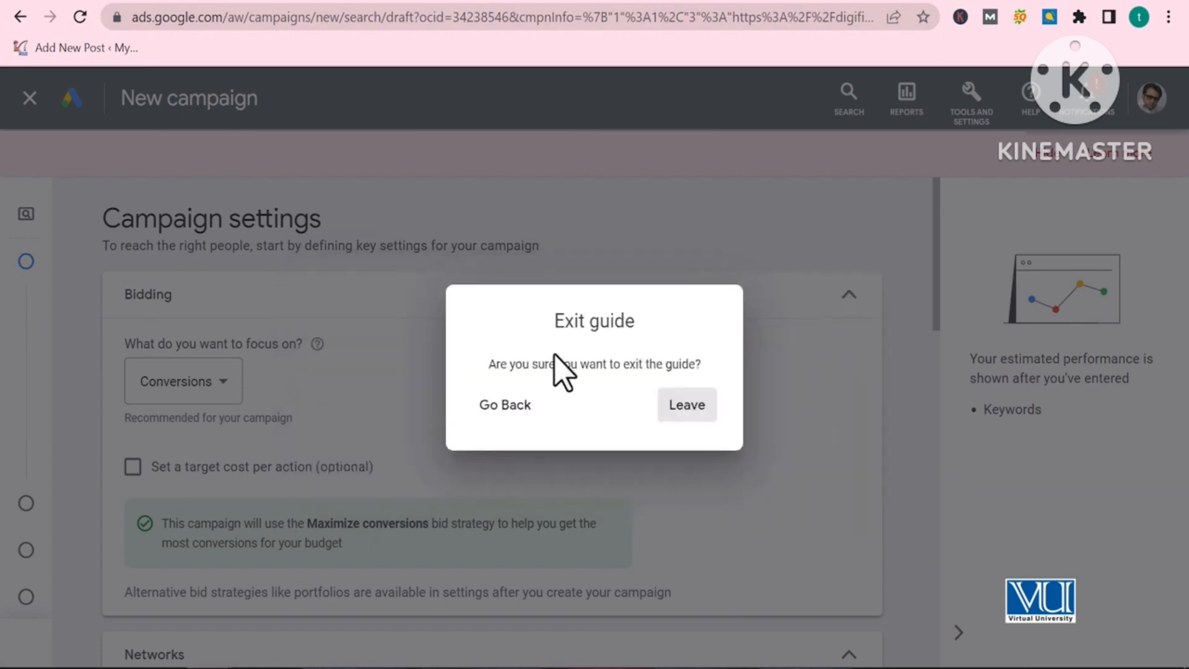
{"action": "left_click", "coordinate": [674, 408]}
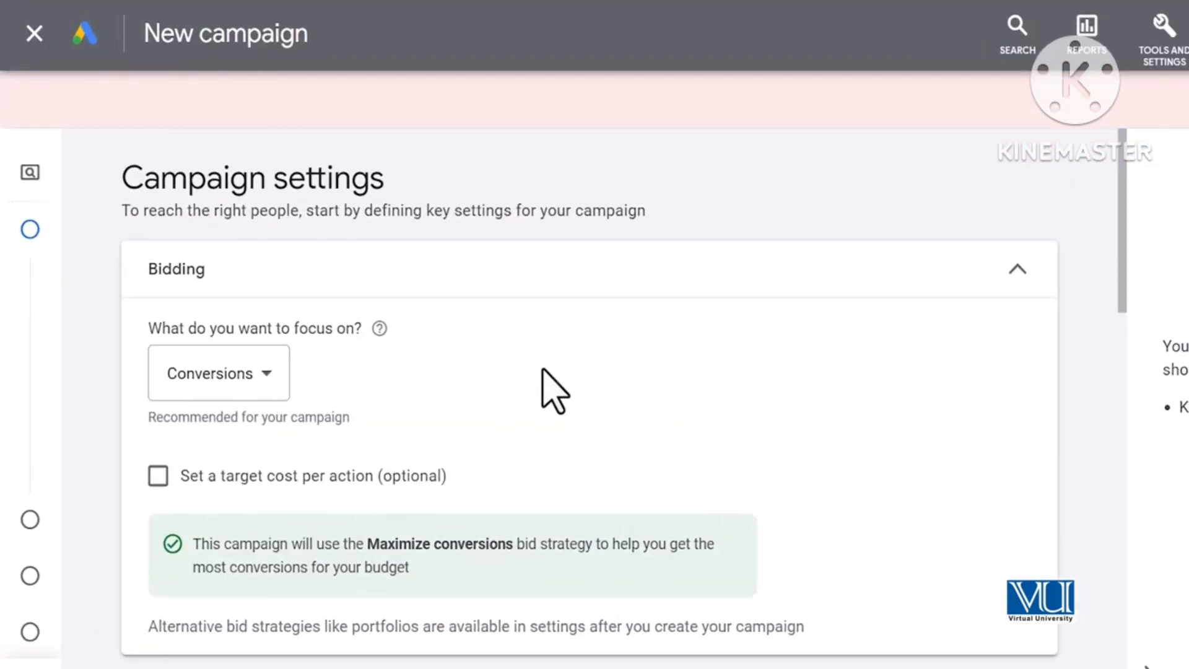
Examine the bidding focus options and the optional target cost per action, keeping Conversions as the focus.
{"action": "scroll", "coordinate": [526, 372], "scroll_direction": "down", "scroll_amount": 2}
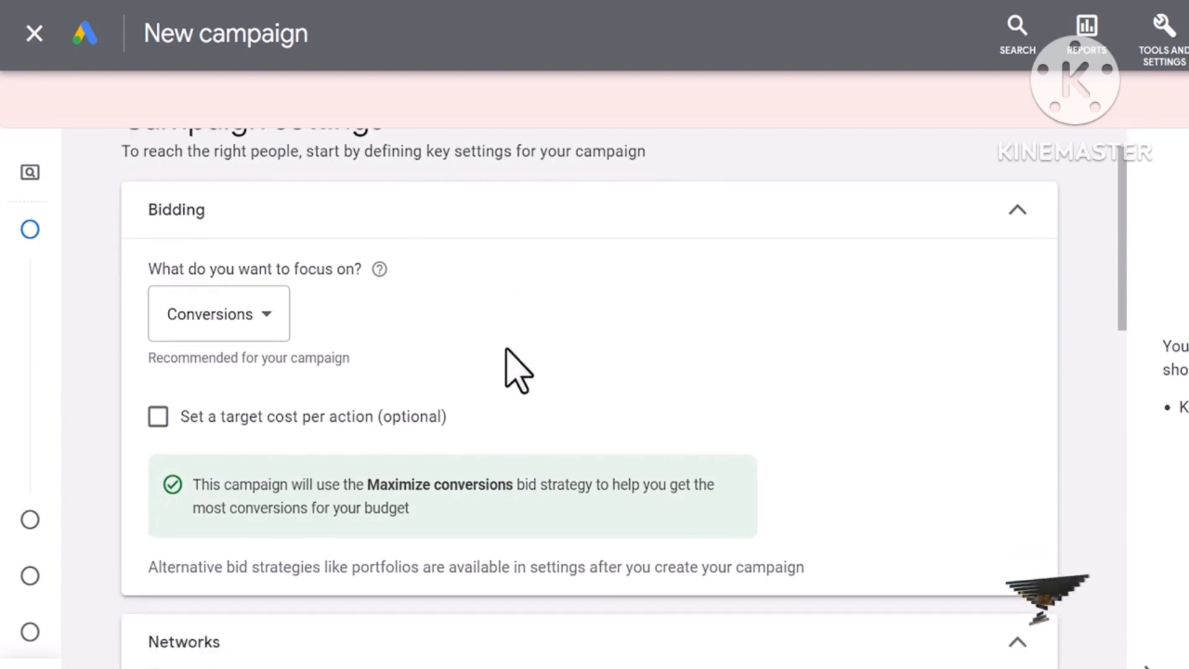
{"action": "left_click", "coordinate": [273, 265]}
{"action": "mouse_move", "coordinate": [255, 256]}
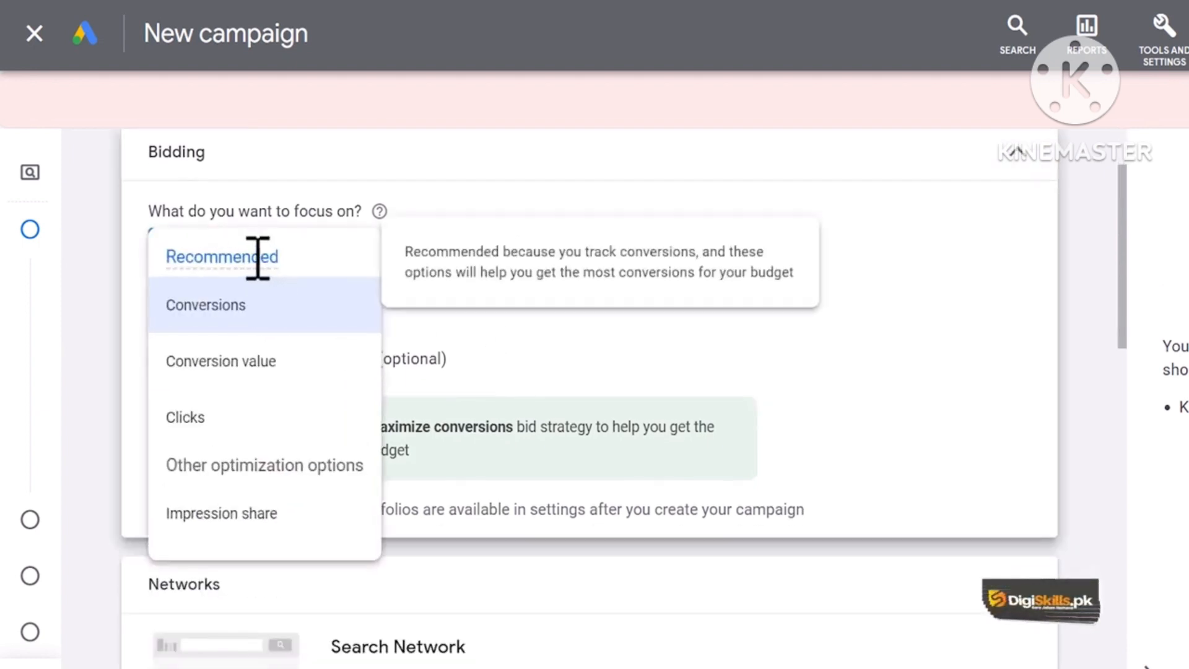
{"action": "left_click", "coordinate": [239, 198]}
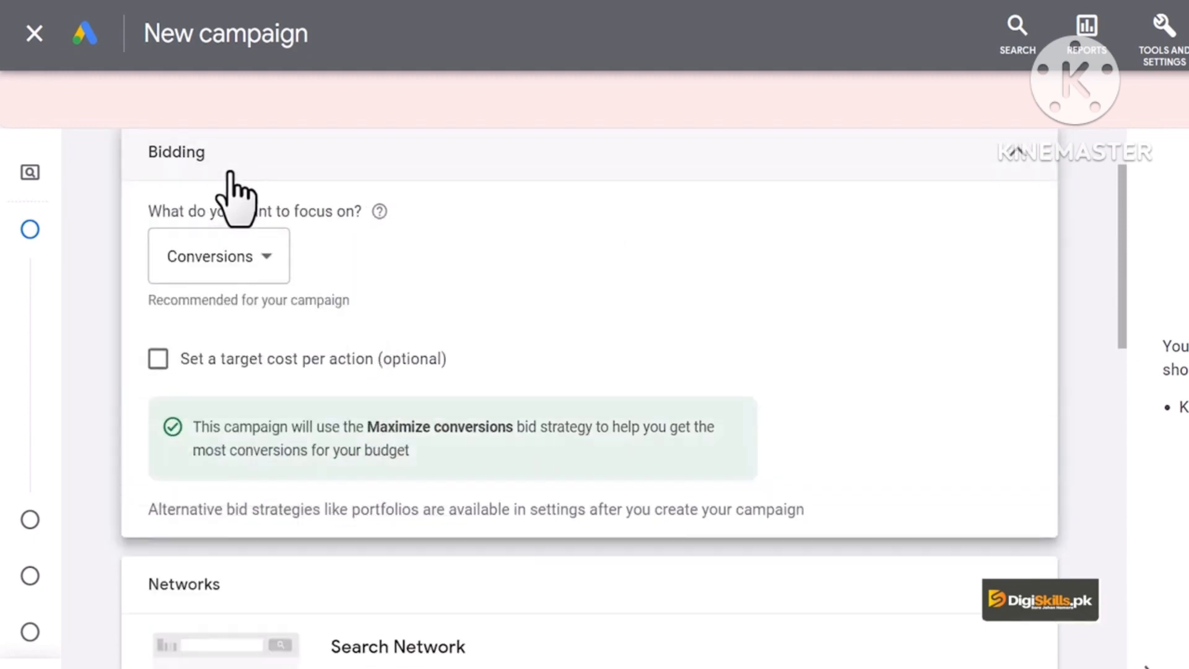
{"action": "scroll", "coordinate": [568, 348], "scroll_direction": "up", "scroll_amount": 2}
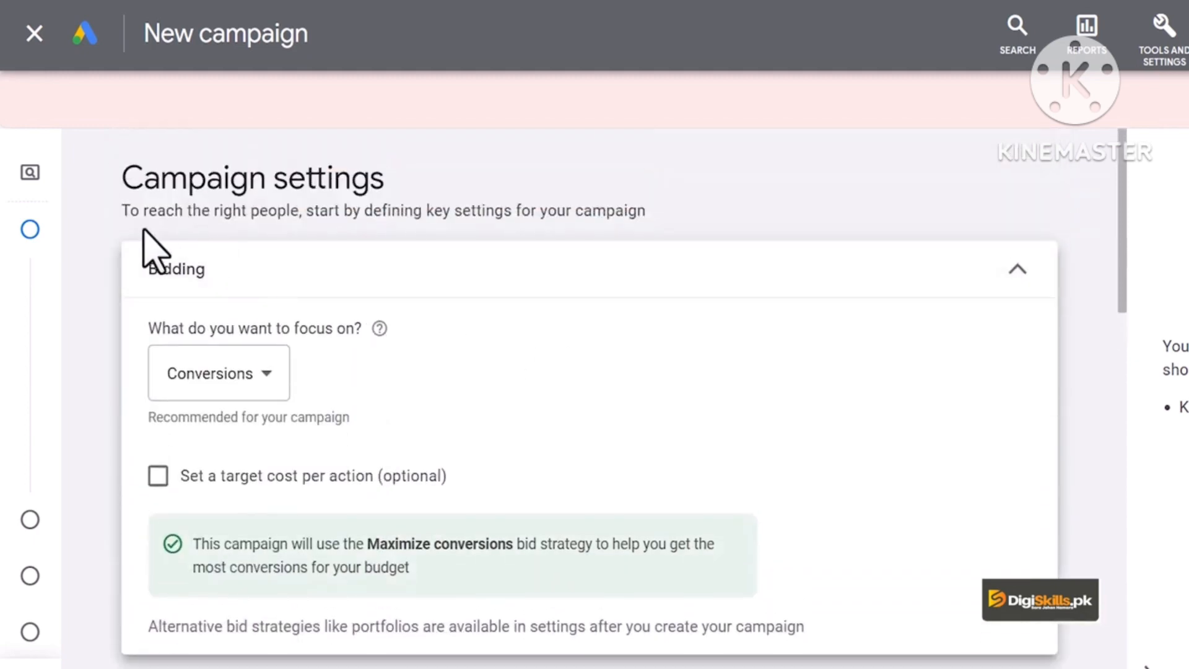
{"action": "scroll", "coordinate": [229, 367], "scroll_direction": "down", "scroll_amount": 2}
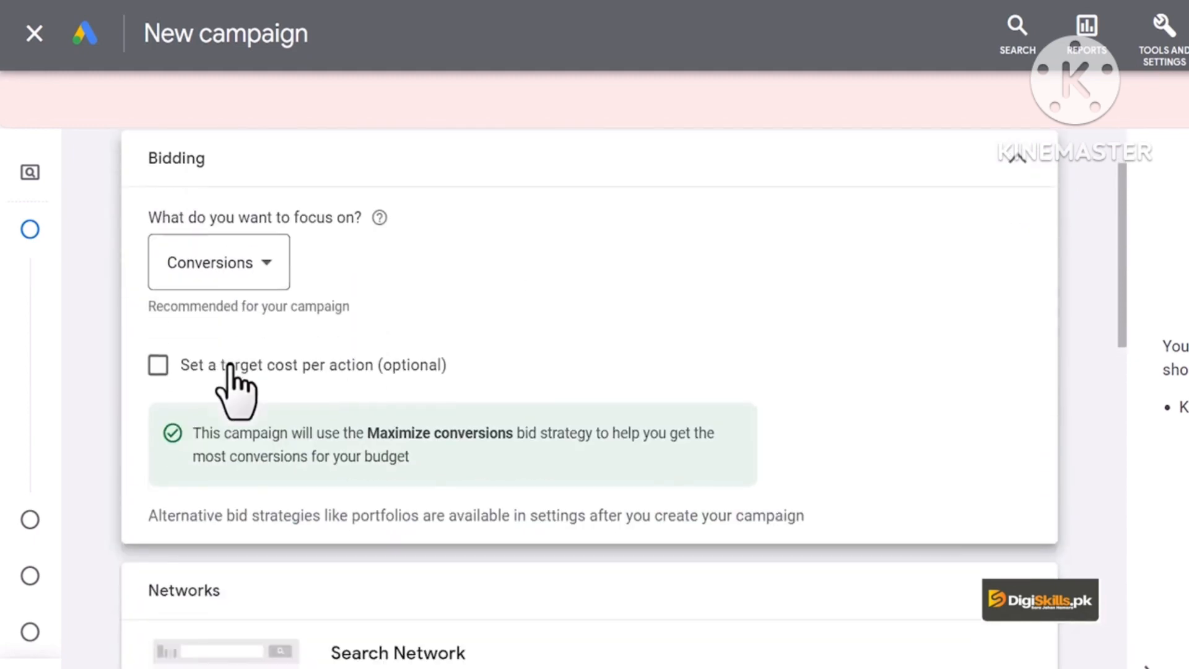
Set the bidding focus to Clicks with a maximum cost per click bid limit of PKR 10.
{"action": "left_click", "coordinate": [217, 257]}
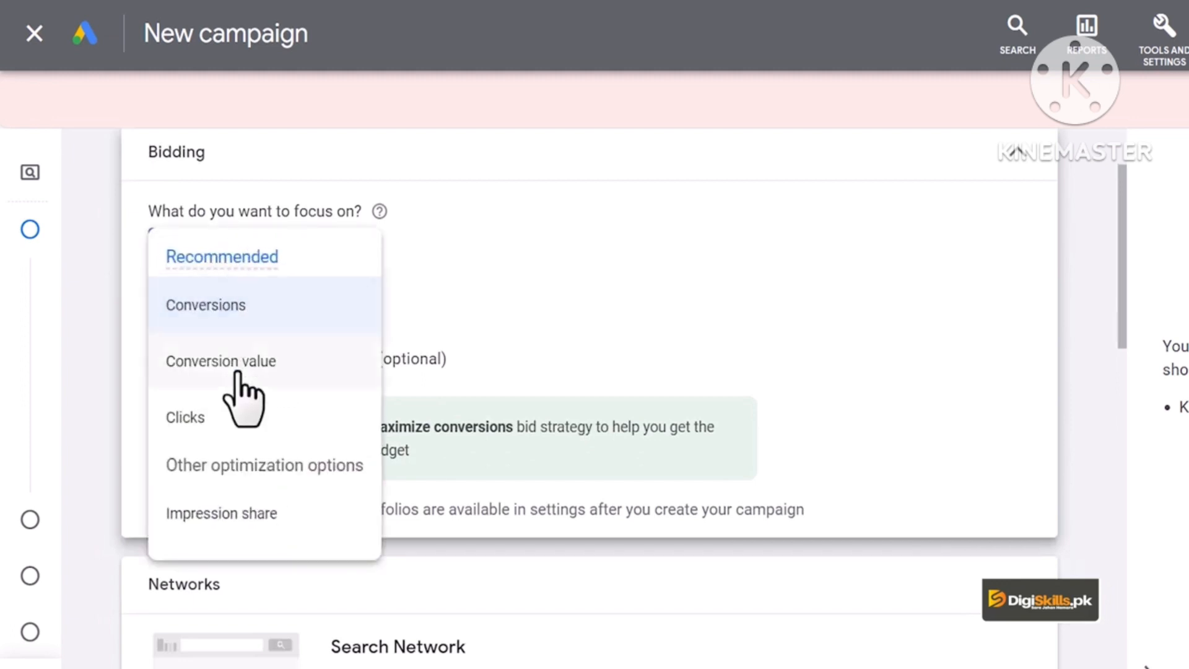
{"action": "left_click", "coordinate": [221, 426]}
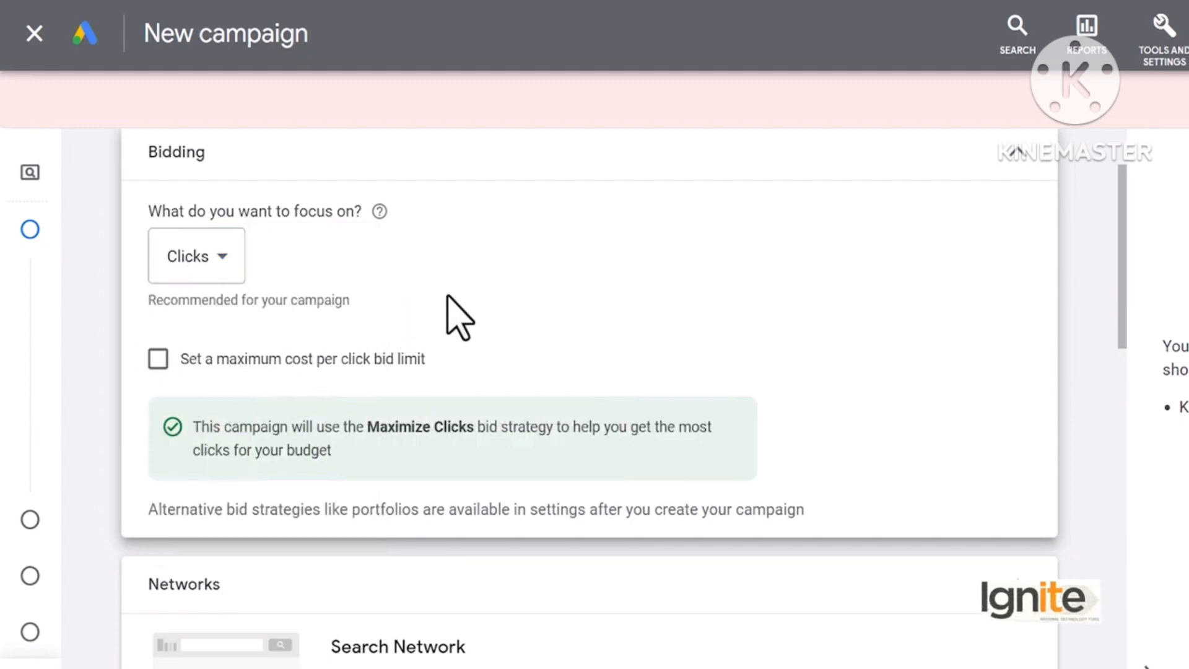
{"action": "scroll", "coordinate": [464, 347], "scroll_direction": "down", "scroll_amount": 2}
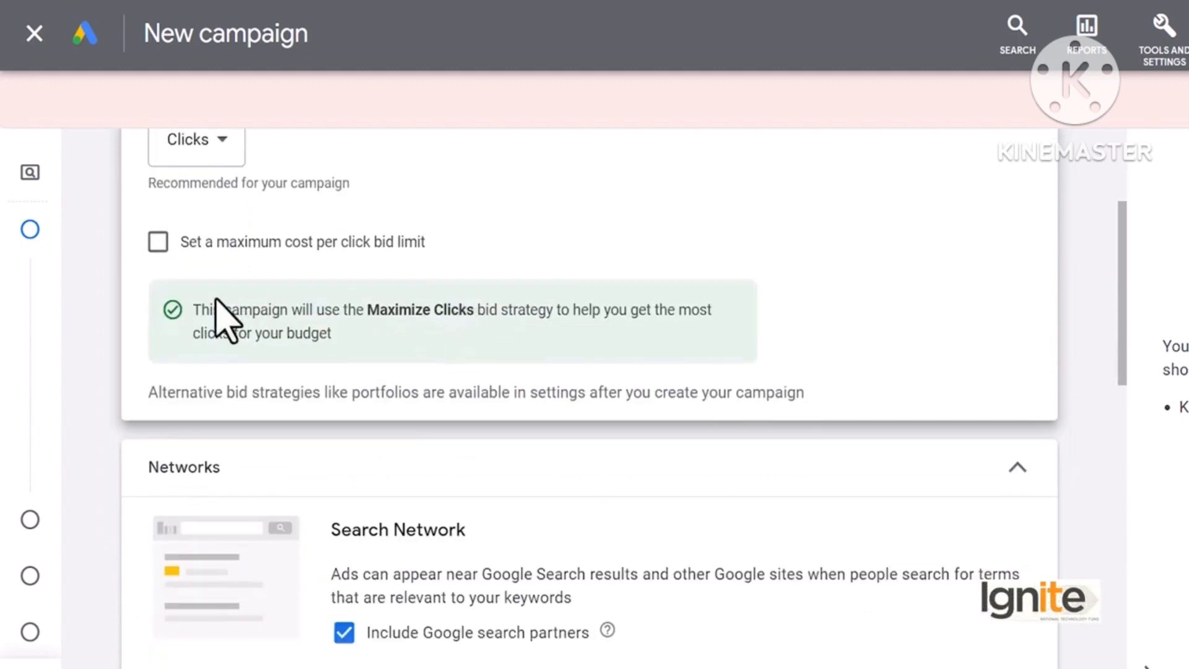
{"action": "left_click", "coordinate": [158, 243]}
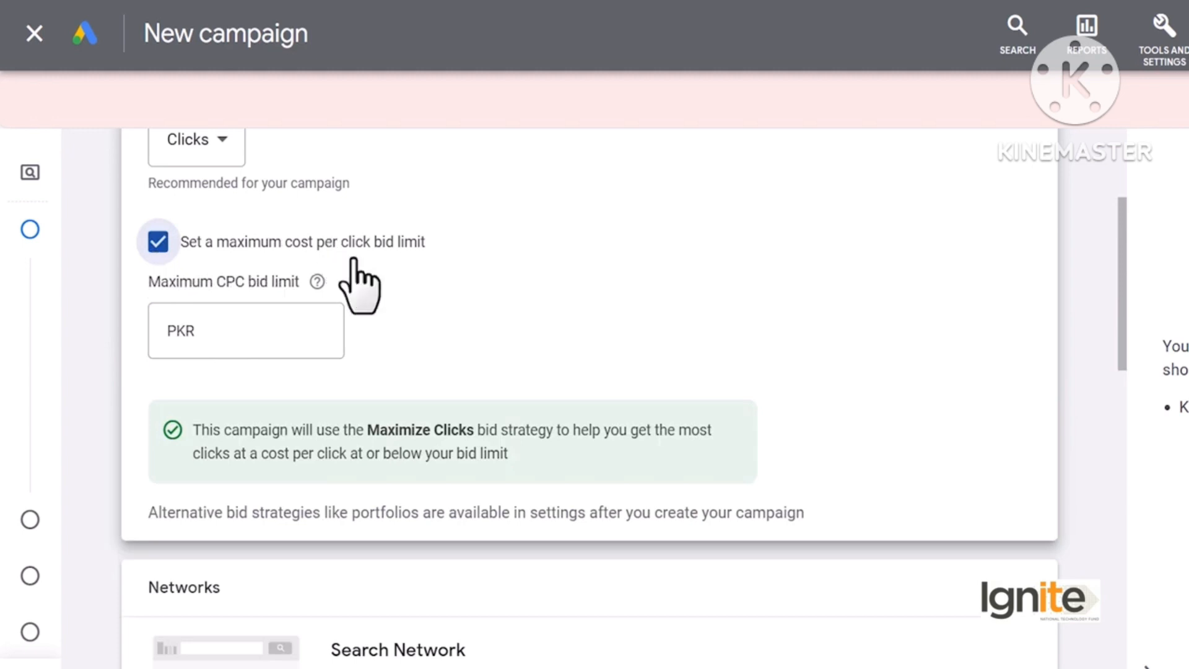
{"action": "left_click", "coordinate": [314, 337]}
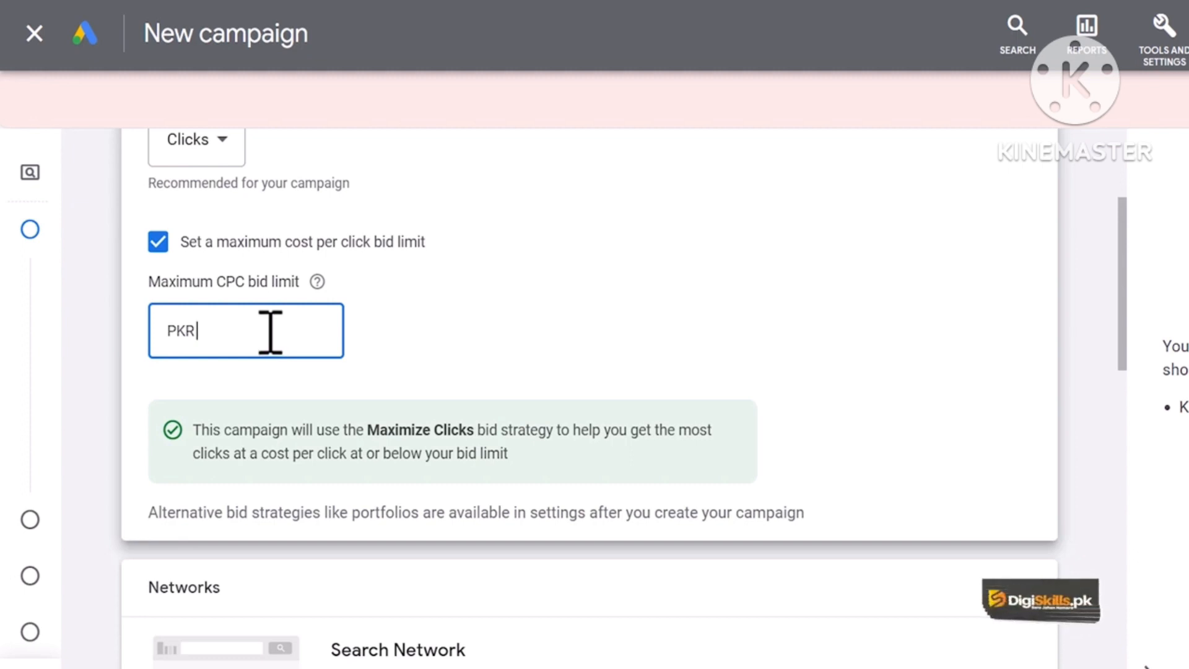
{"action": "type", "text": "10"}
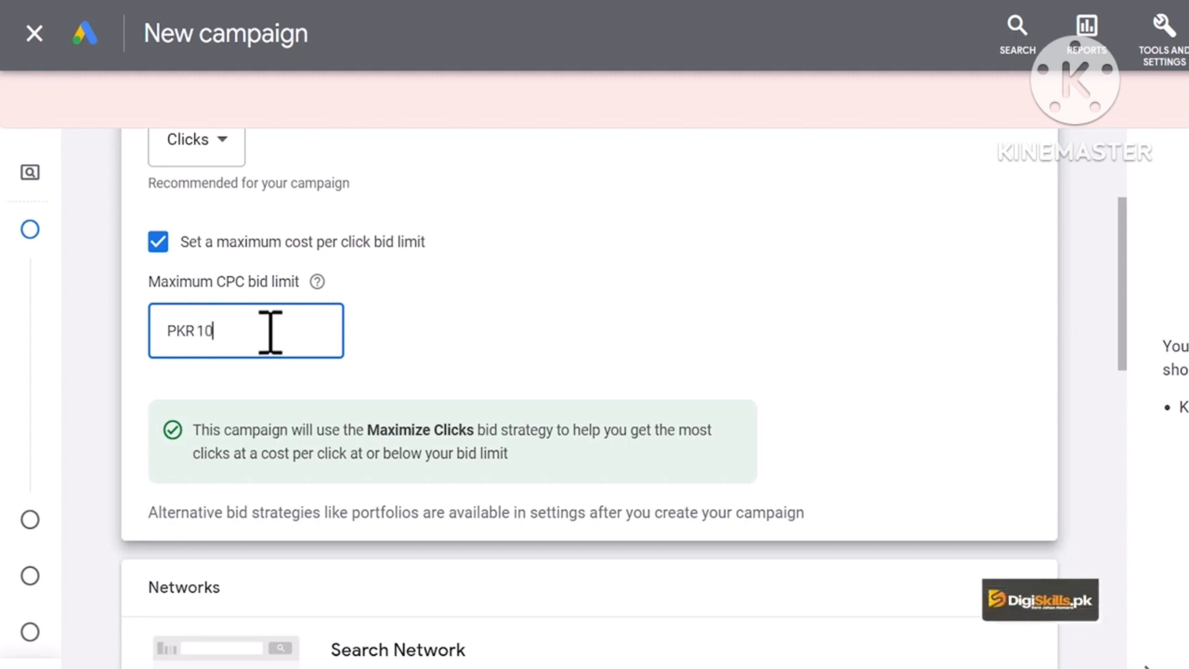
{"action": "left_click", "coordinate": [427, 273]}
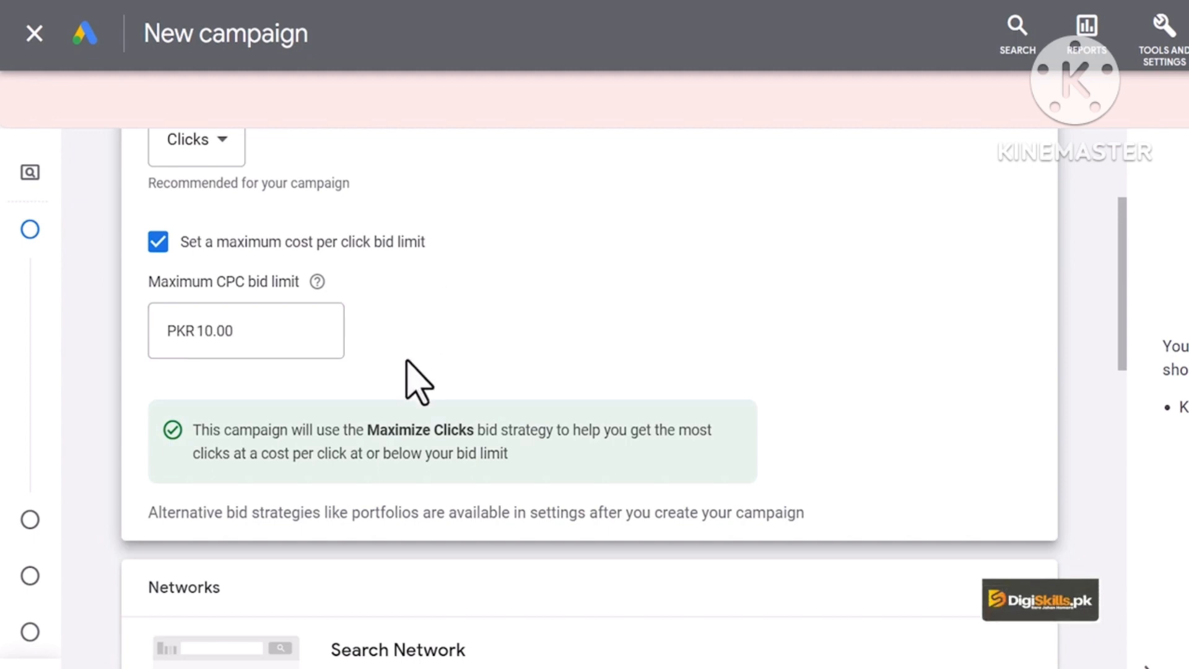
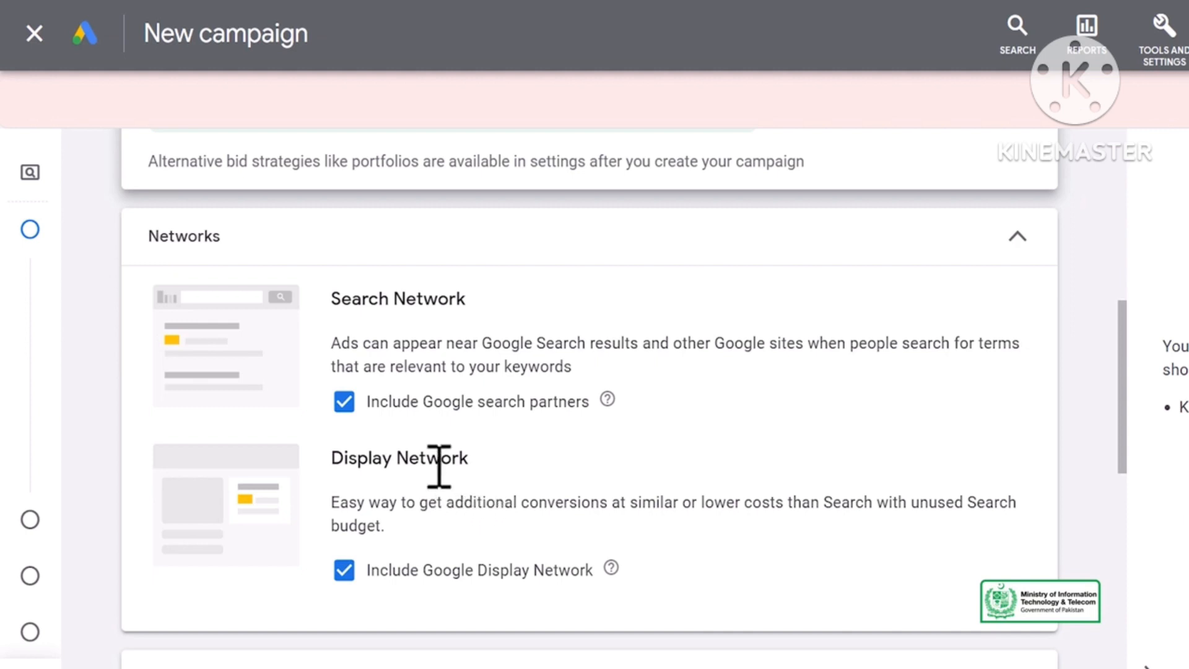
Choose to enter another location, search for "united" and target the United States country.
{"action": "scroll", "coordinate": [458, 470], "scroll_direction": "down", "scroll_amount": 2}
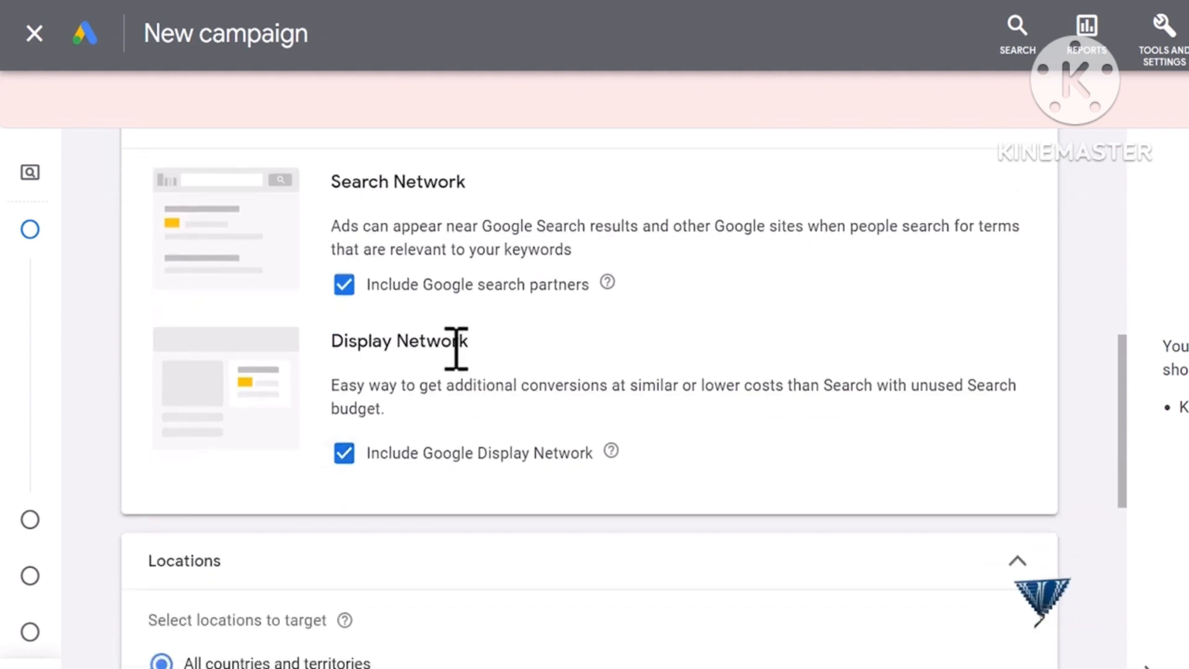
{"action": "scroll", "coordinate": [465, 379], "scroll_direction": "down", "scroll_amount": 2}
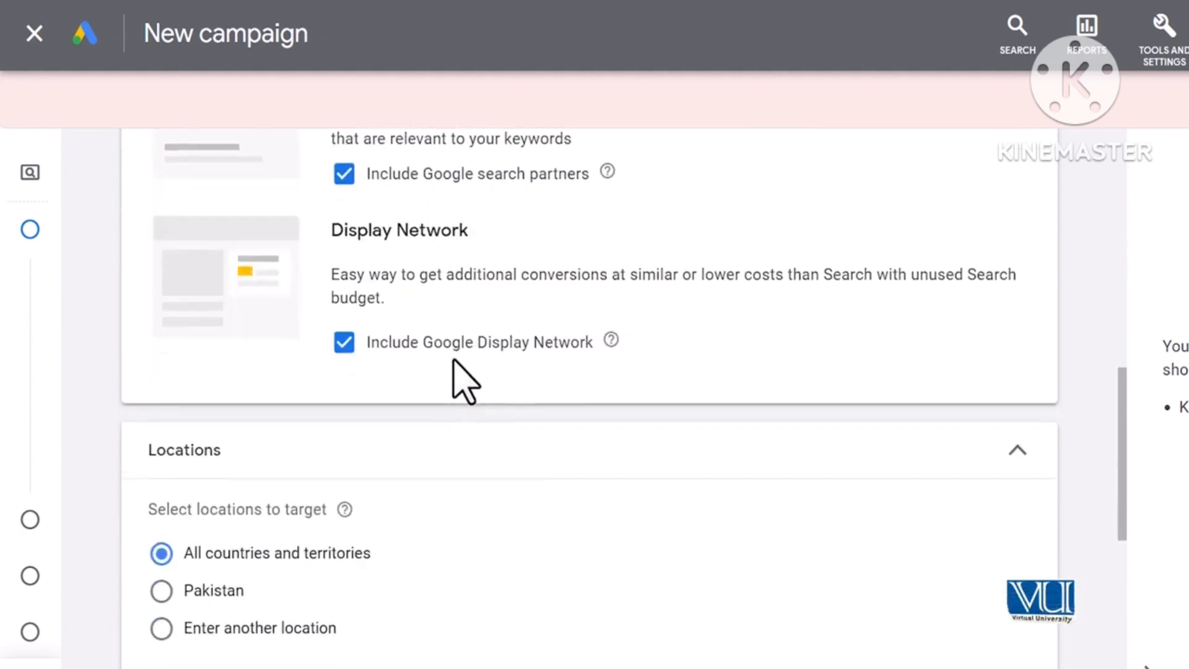
{"action": "scroll", "coordinate": [445, 347], "scroll_direction": "up", "scroll_amount": 2}
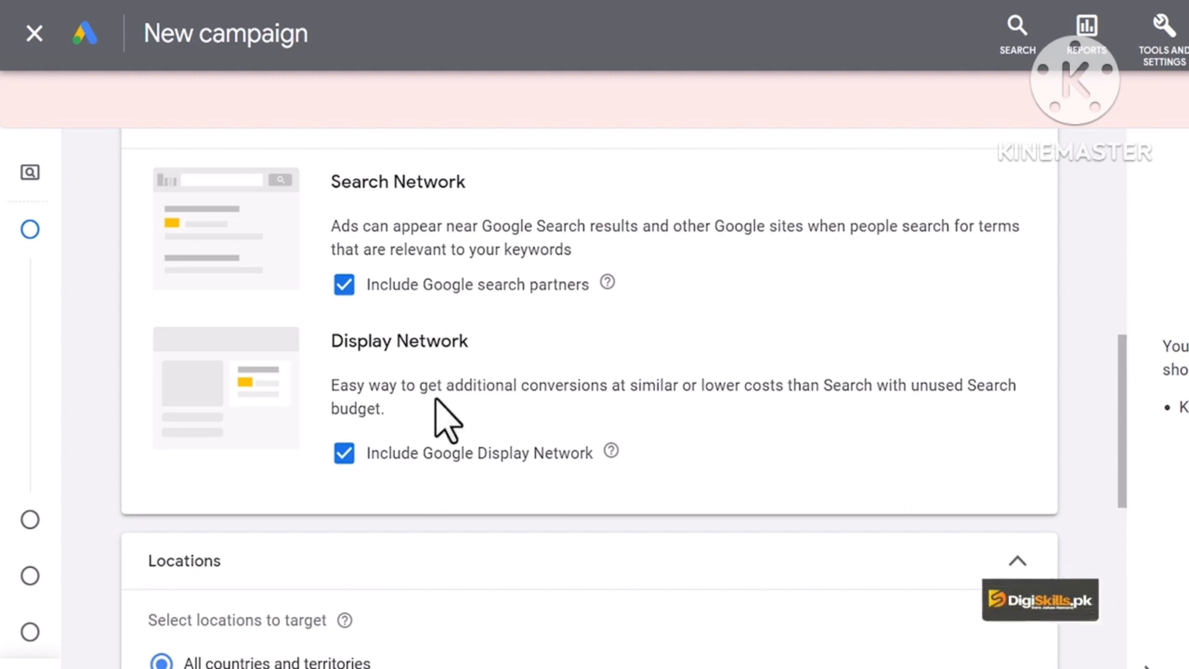
{"action": "scroll", "coordinate": [446, 421], "scroll_direction": "down", "scroll_amount": 5}
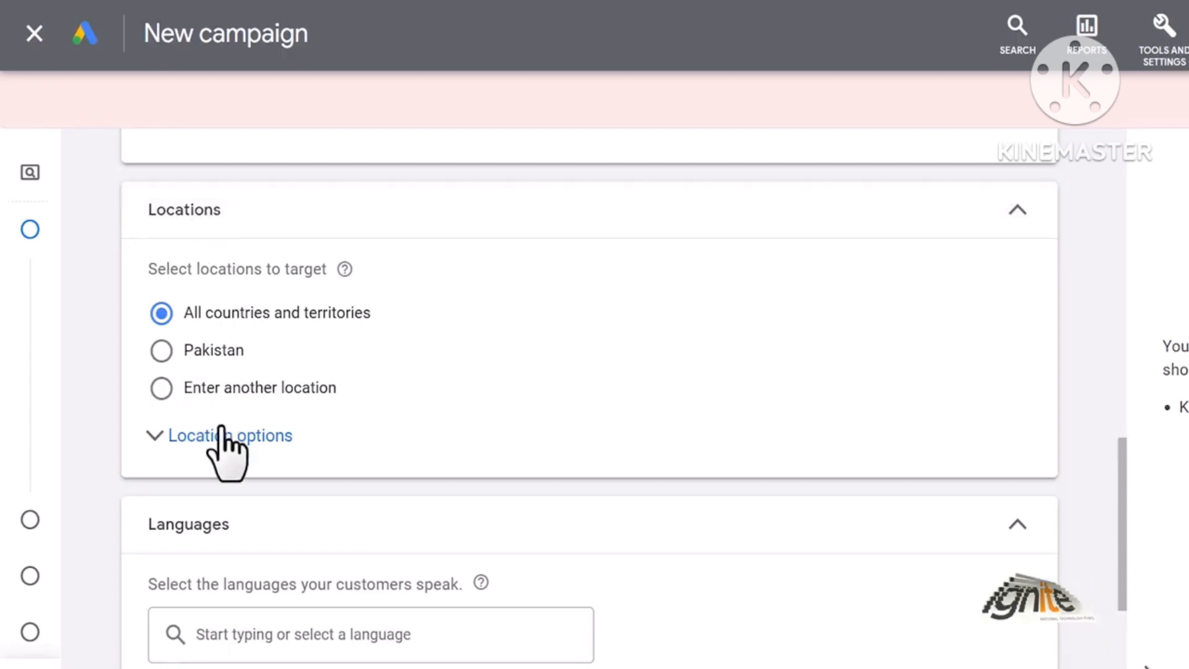
{"action": "left_click", "coordinate": [256, 390]}
{"action": "scroll", "coordinate": [260, 409], "scroll_direction": "down", "scroll_amount": 2}
{"action": "left_click", "coordinate": [378, 341]}
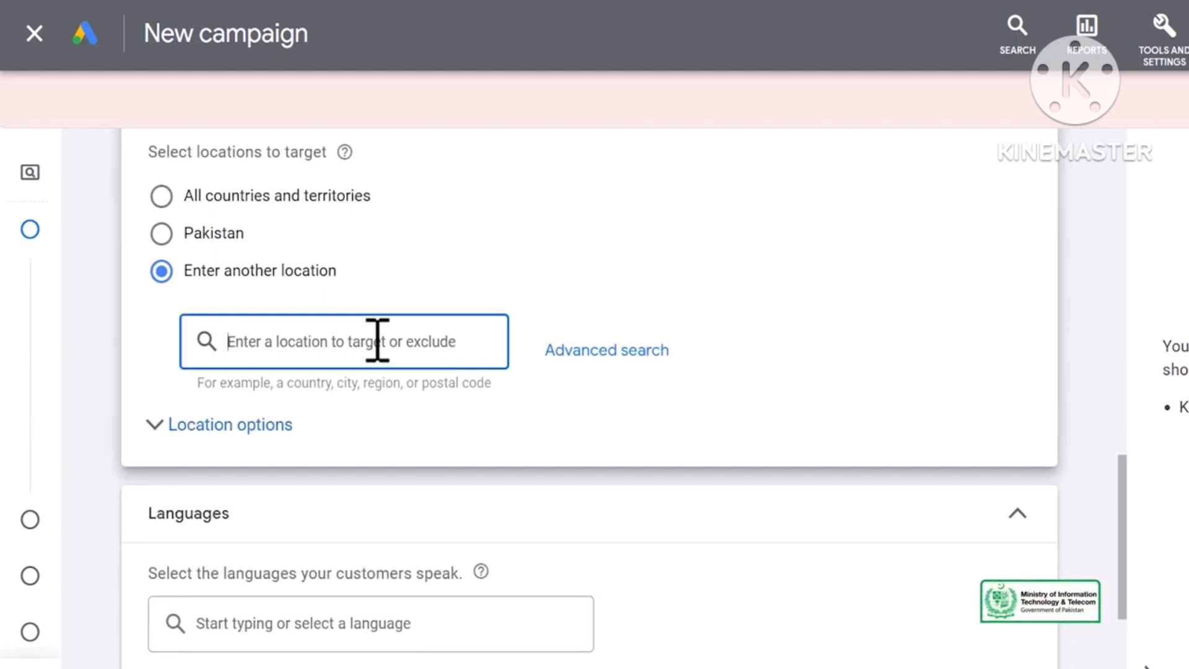
{"action": "type", "text": "united"}
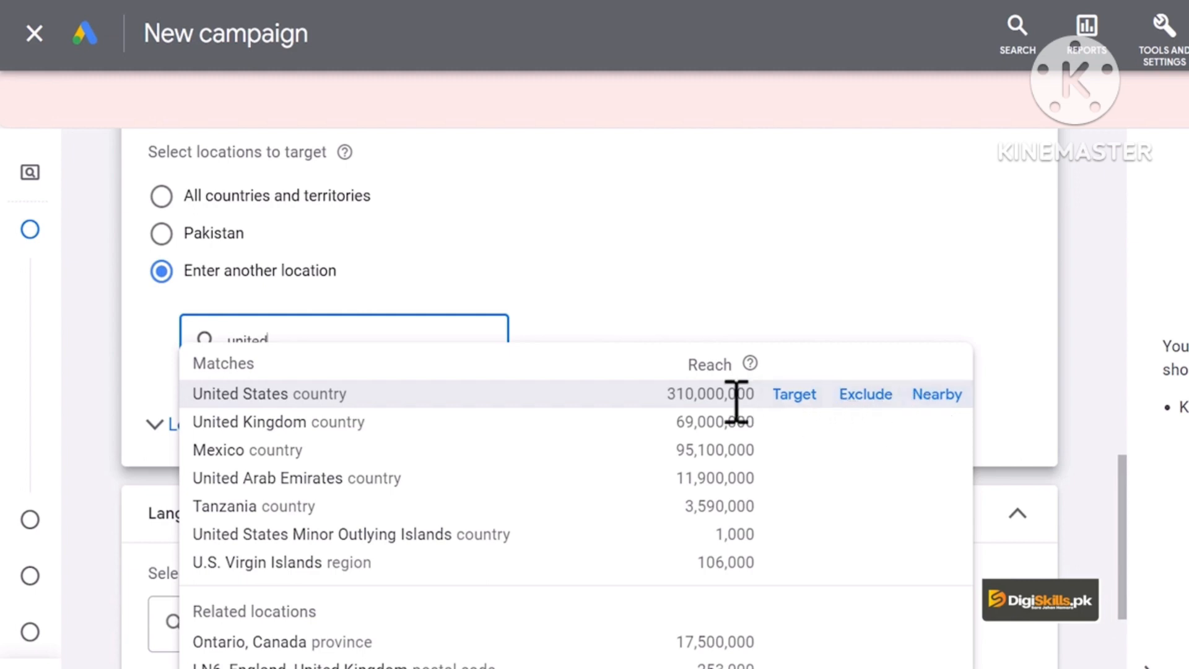
{"action": "left_click_drag", "start_coordinate": [754, 392], "coordinate": [685, 392]}
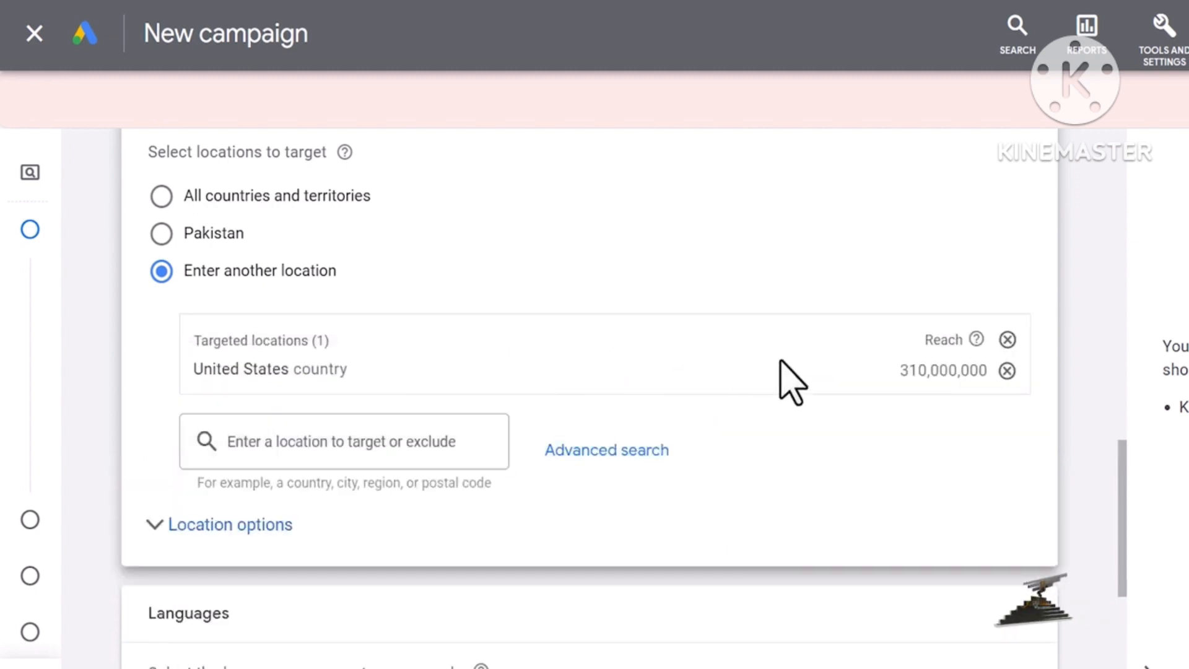
In the advanced location search, add a 20 mi radius target around Liberty Mart, Liberty Market Gulberg III, Lahore.
{"action": "left_click", "coordinate": [344, 443]}
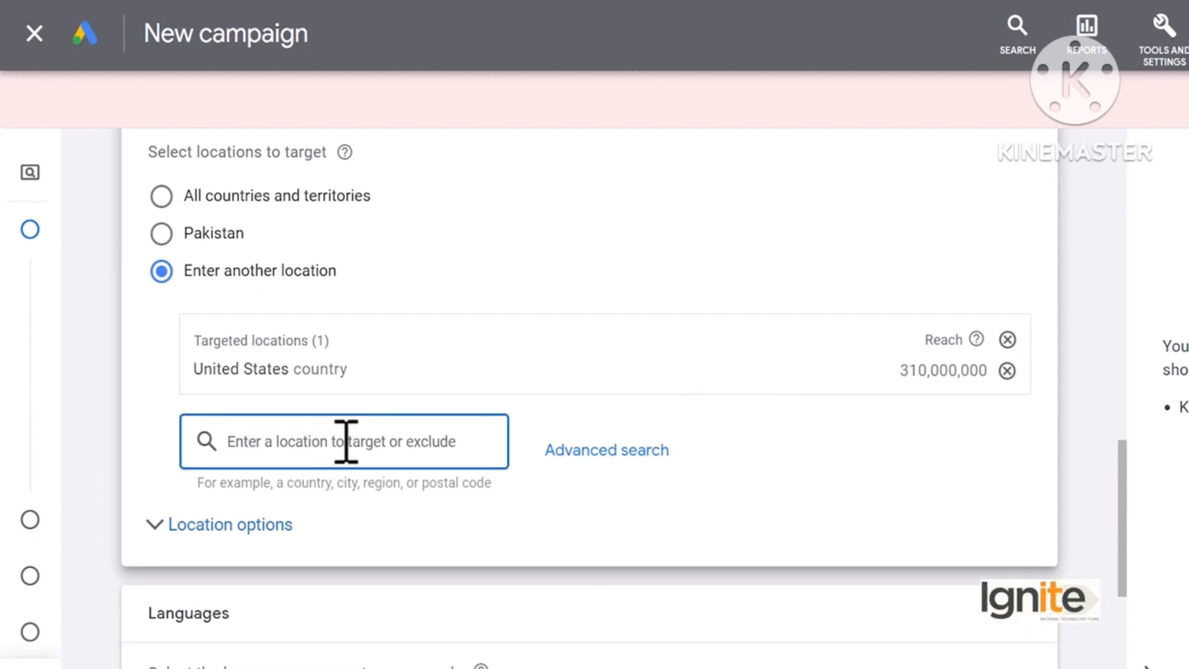
{"action": "left_click", "coordinate": [623, 451]}
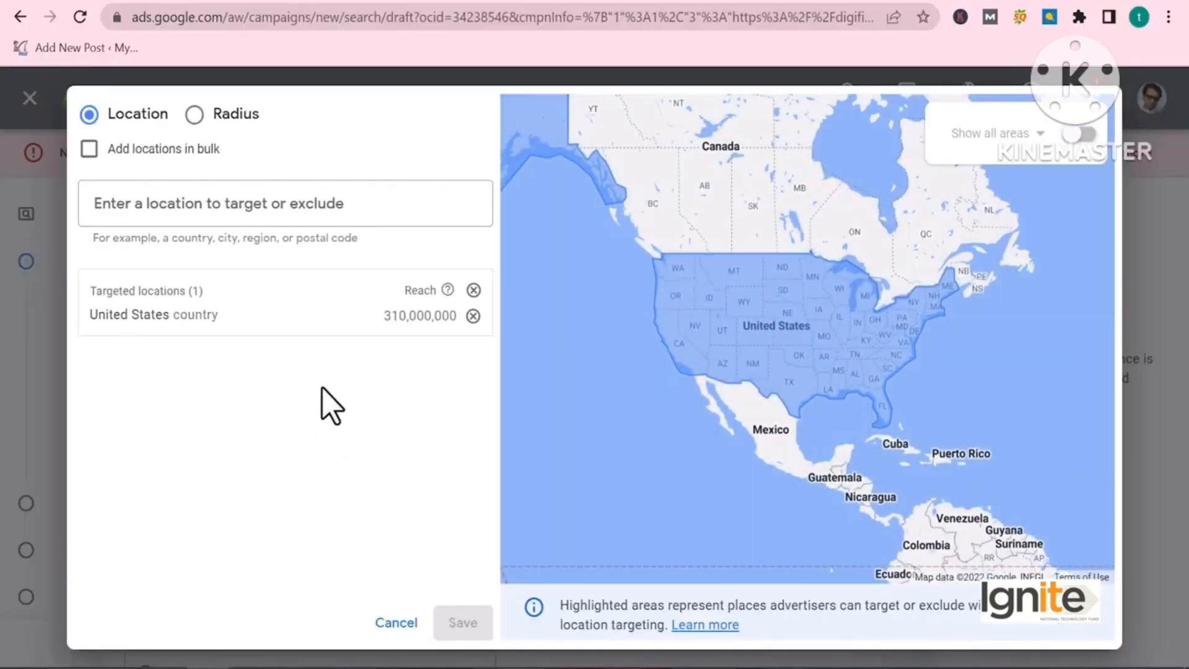
{"action": "left_click", "coordinate": [196, 114]}
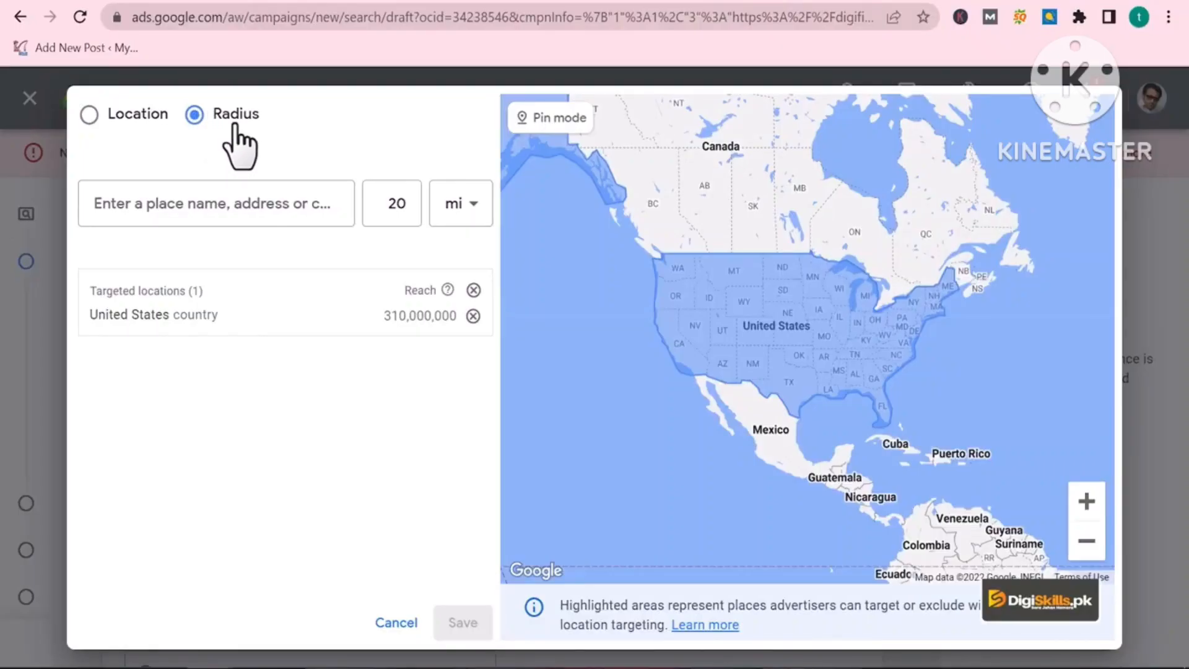
{"action": "left_click", "coordinate": [240, 203]}
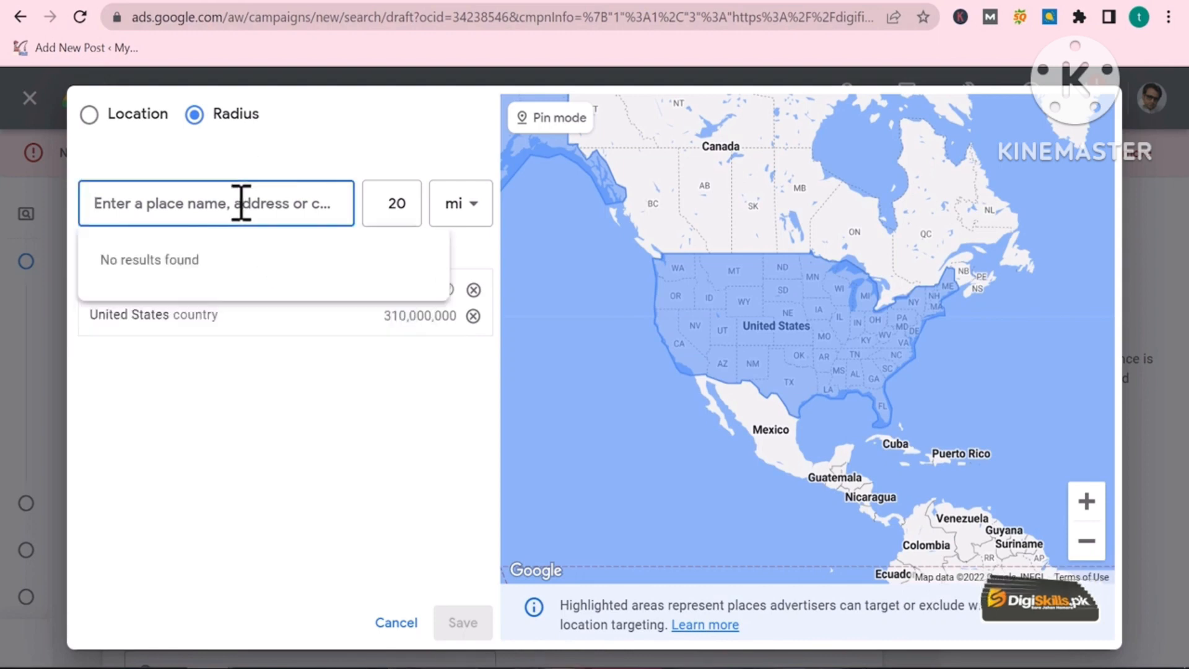
{"action": "type", "text": "liv"}
{"action": "key", "text": "BackSpace"}
{"action": "type", "text": "berty laho"}
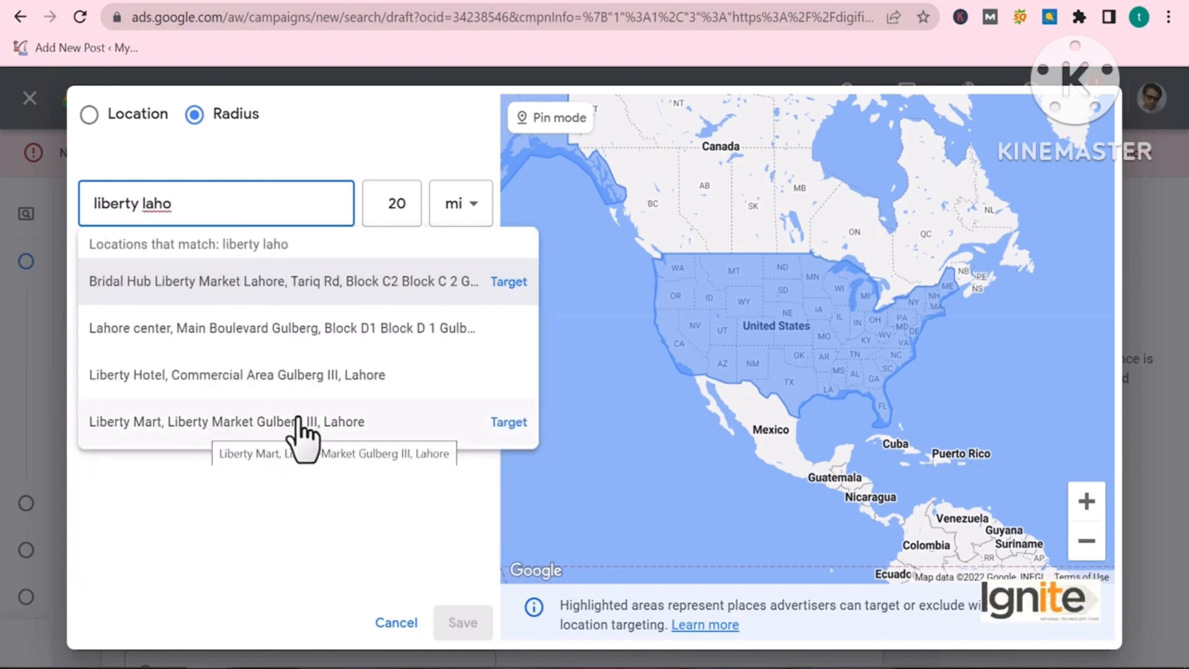
{"action": "left_click", "coordinate": [299, 421]}
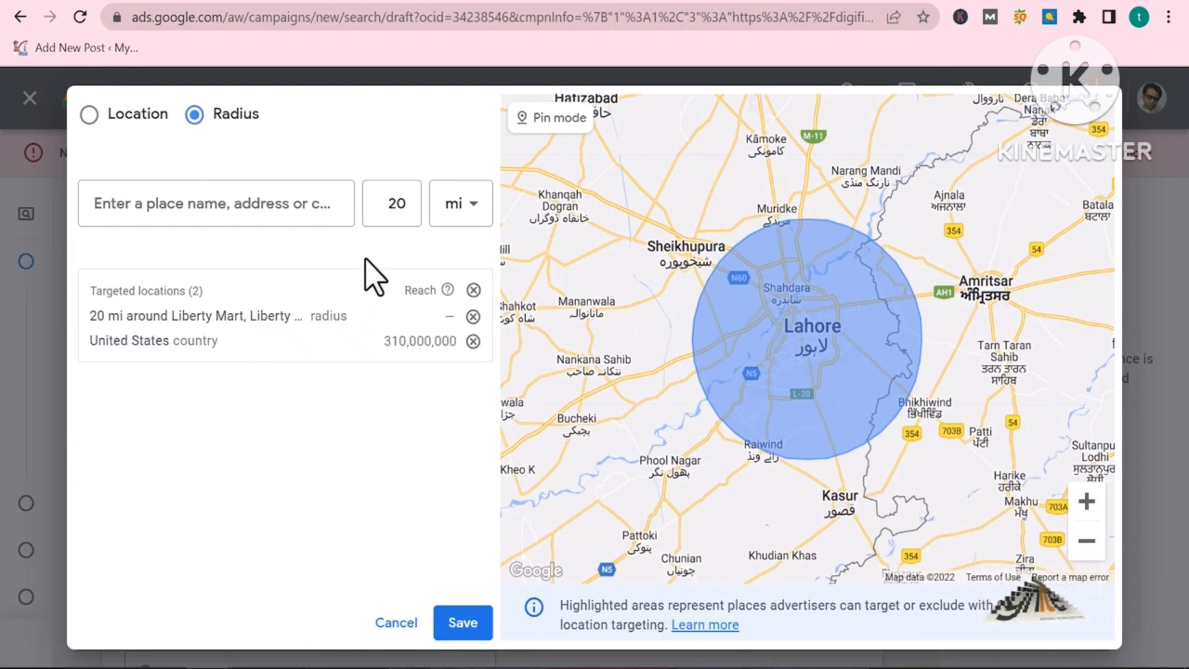
Switch the radius unit to km for new entries and for the existing Liberty Mart target.
{"action": "left_click", "coordinate": [467, 204]}
{"action": "left_click", "coordinate": [452, 266]}
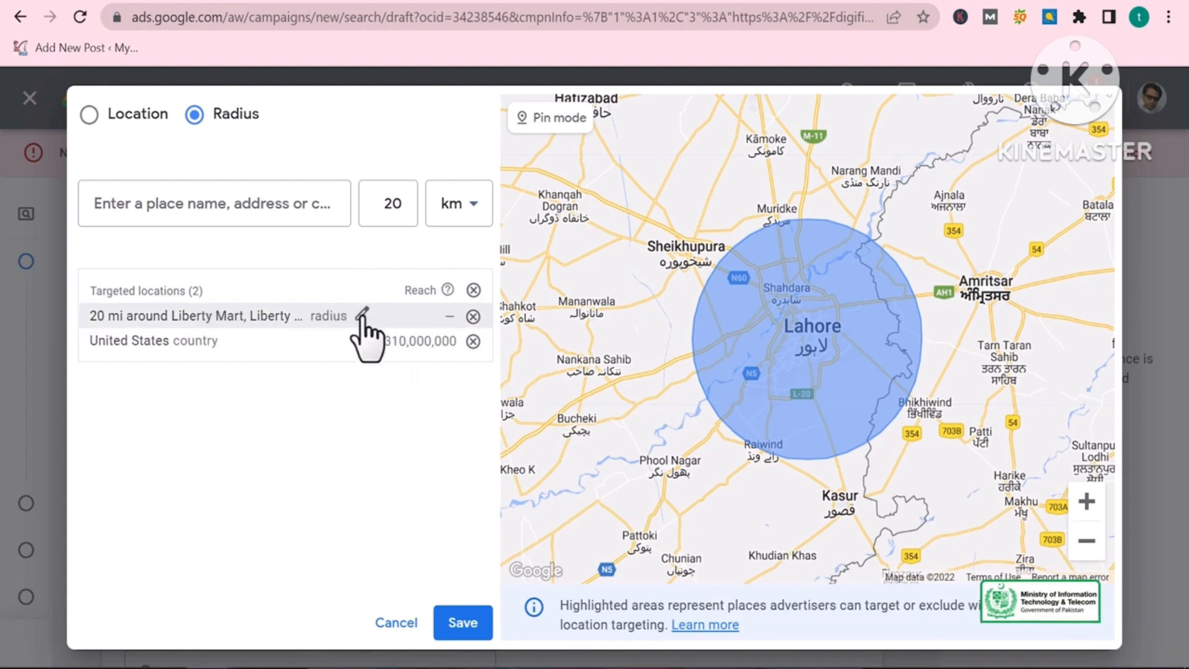
{"action": "left_click", "coordinate": [361, 315]}
{"action": "left_click", "coordinate": [459, 371]}
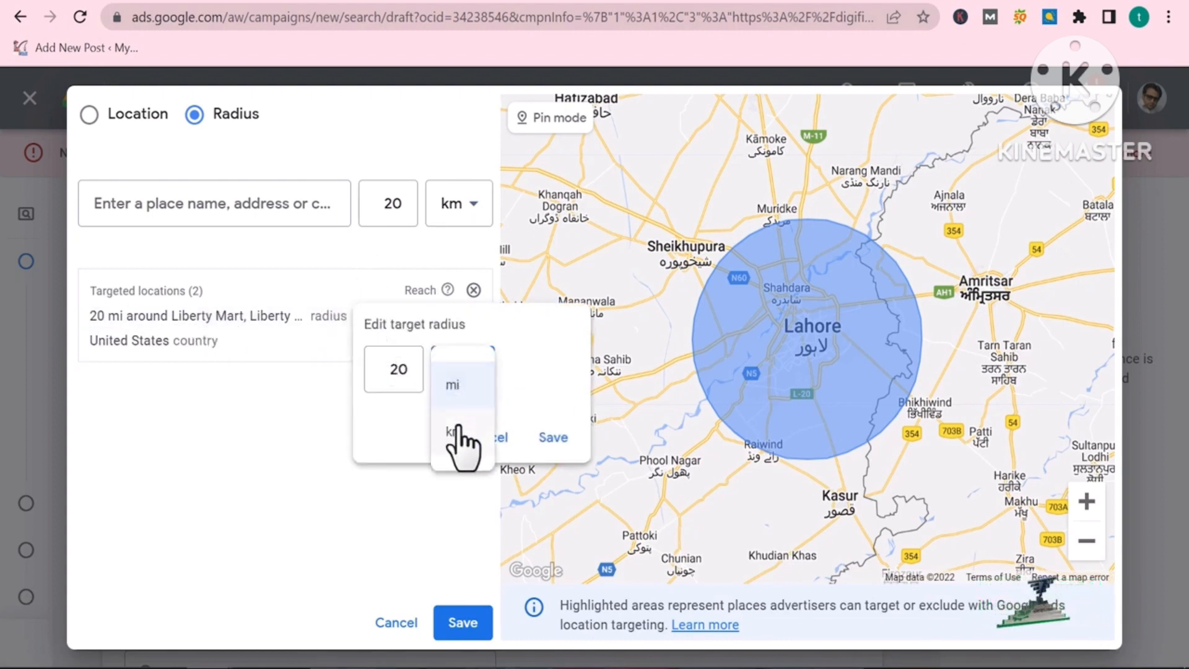
{"action": "left_click", "coordinate": [460, 426]}
{"action": "left_click", "coordinate": [554, 437]}
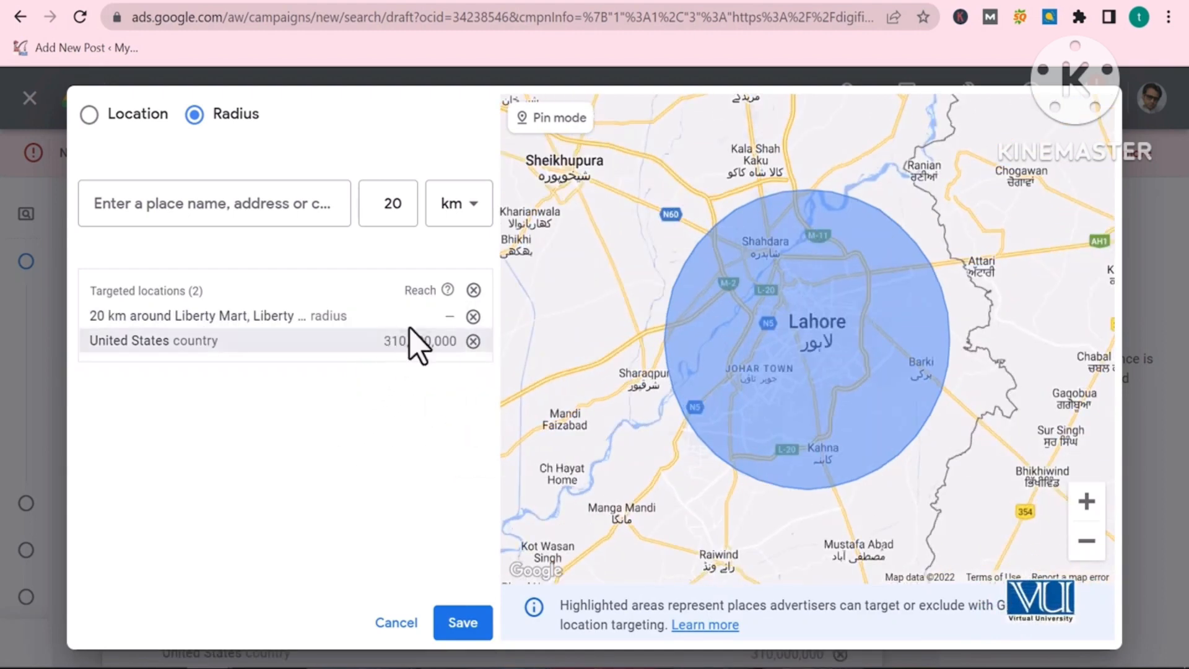
Set the Liberty Mart target radius to 2 km.
{"action": "left_click", "coordinate": [364, 314]}
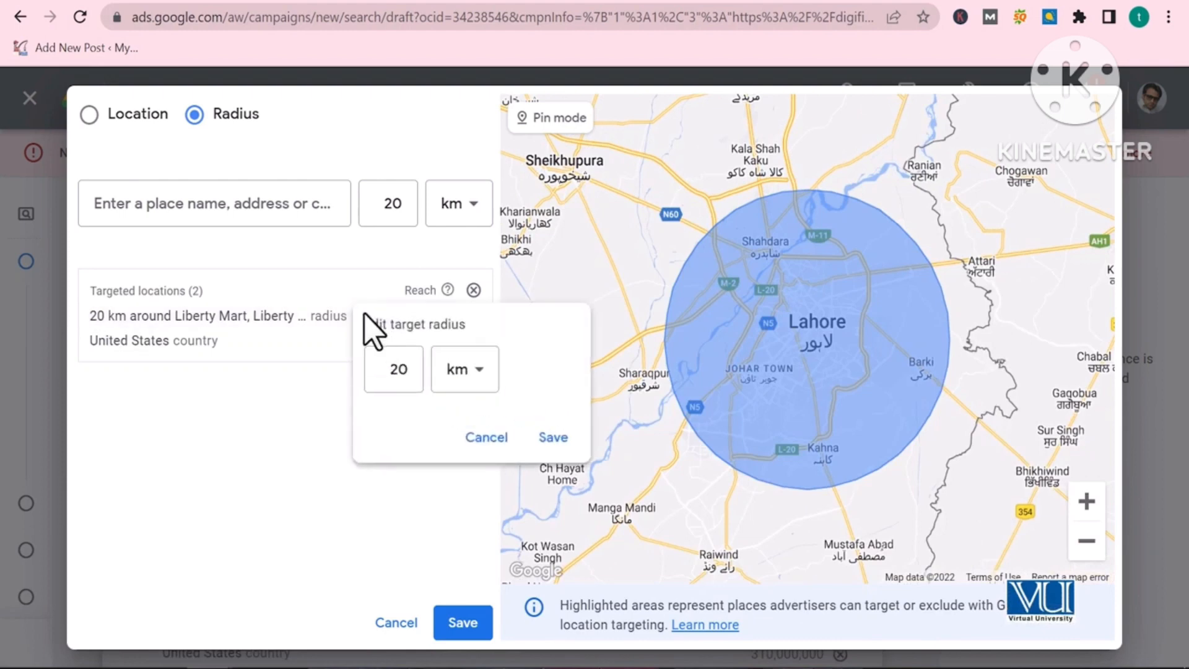
{"action": "left_click_drag", "start_coordinate": [408, 375], "coordinate": [390, 374]}
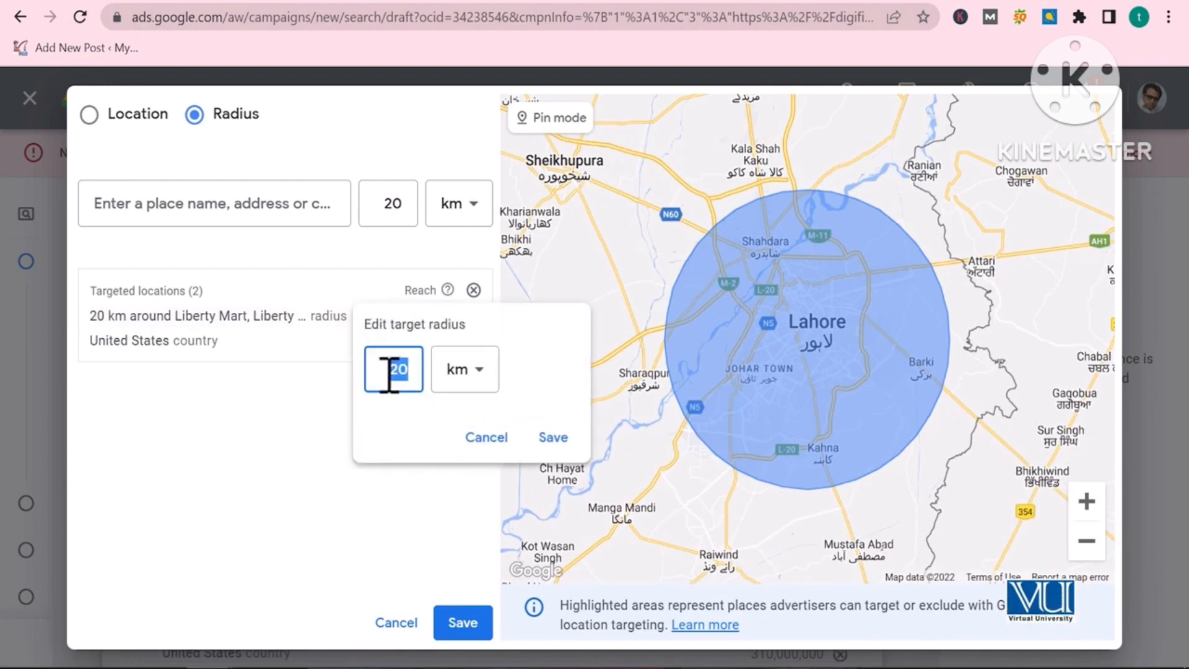
{"action": "type", "text": "2"}
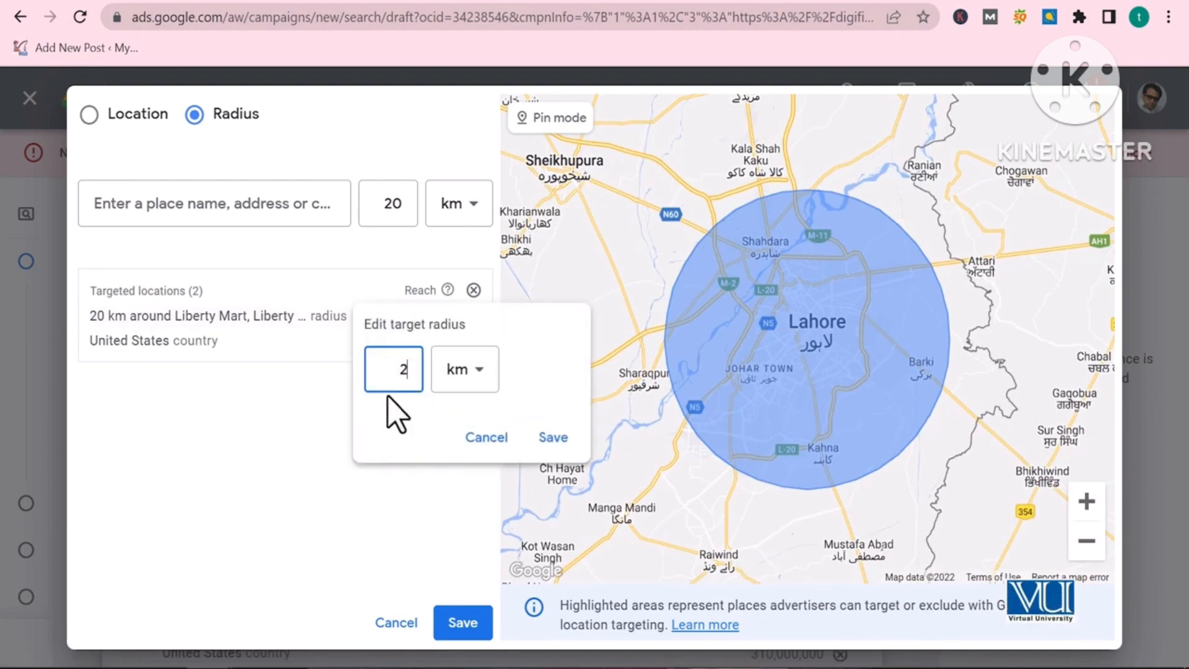
{"action": "left_click", "coordinate": [557, 441]}
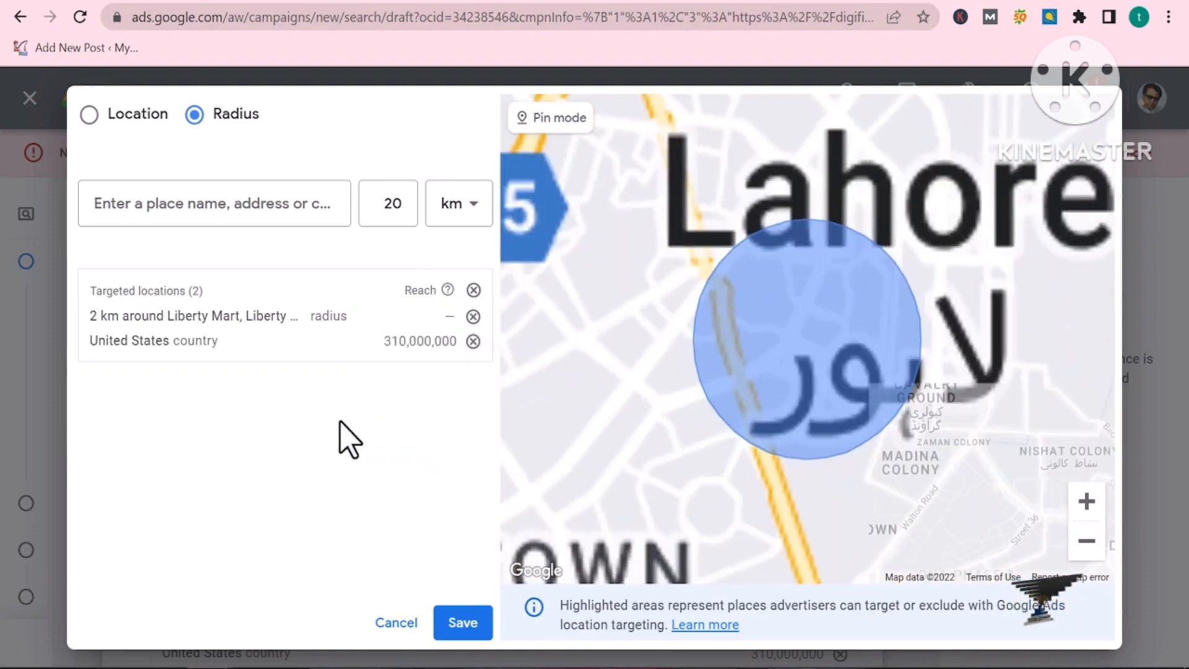